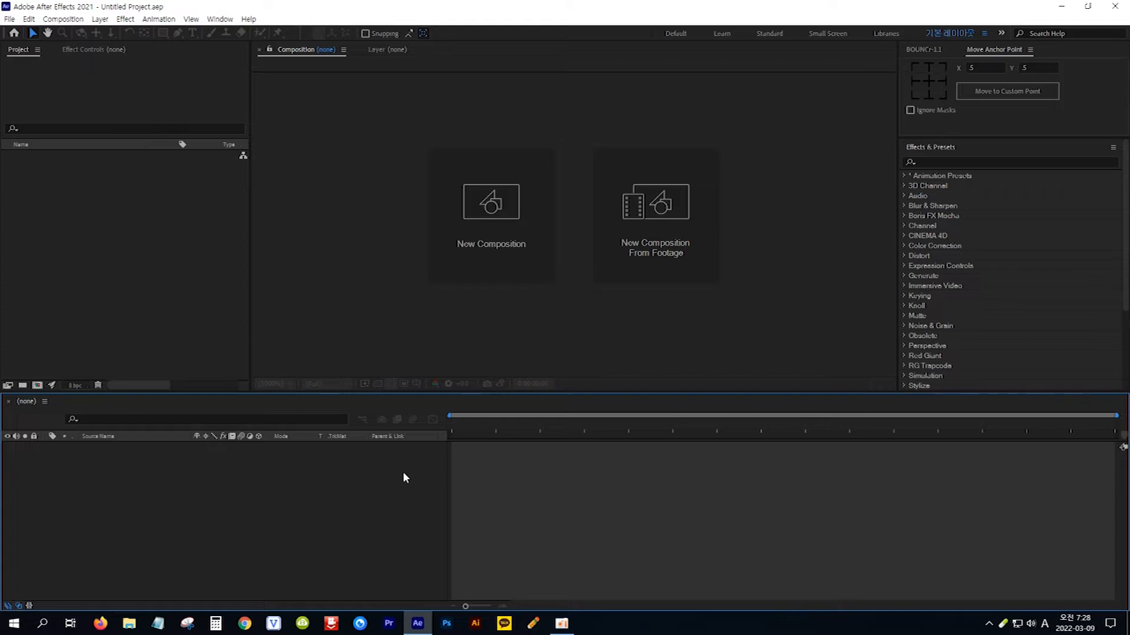
Step: Create a new composition named 메인
click(485, 223)
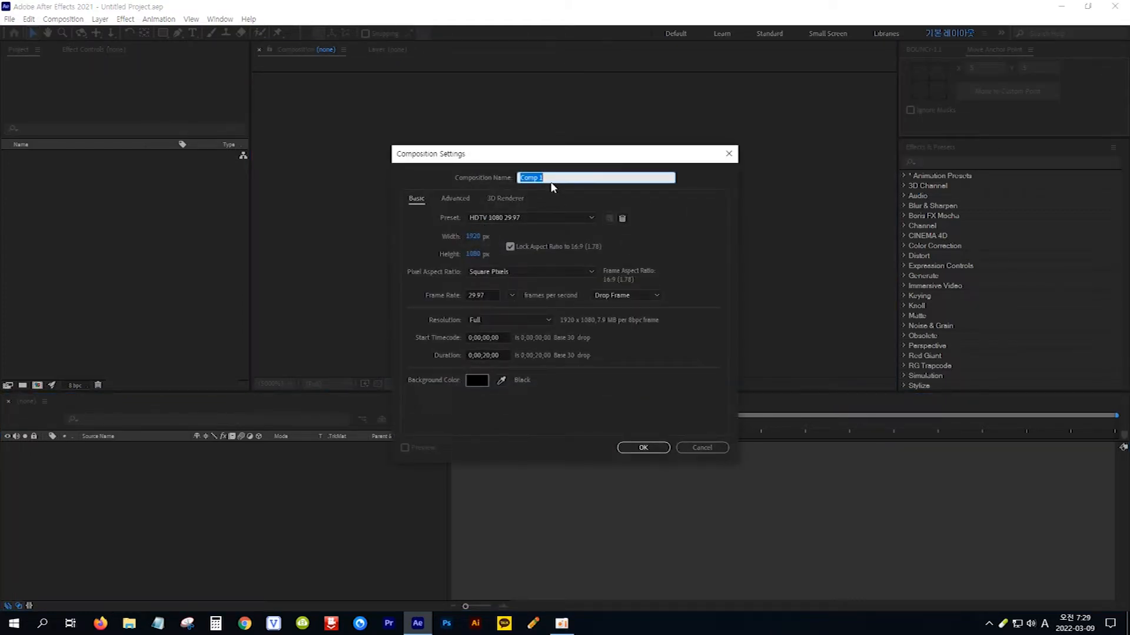
key(Hangul)
text(메이)
click(650, 448)
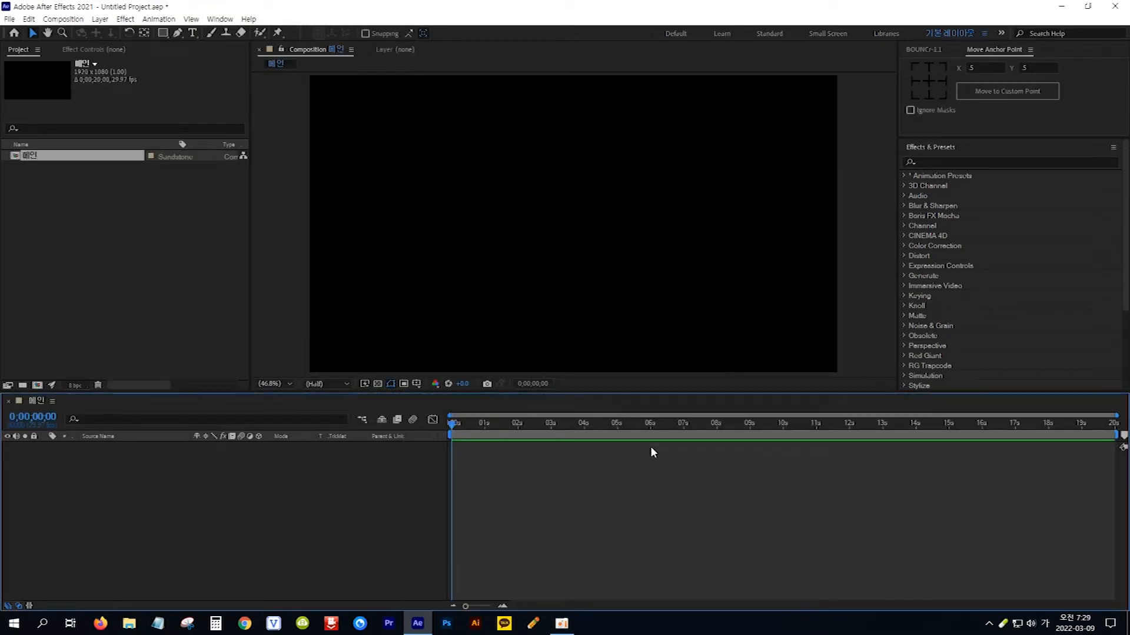
Step: Add a full-frame solid layer in very dark blue (070D2A) to the 메인 composition
click(101, 20)
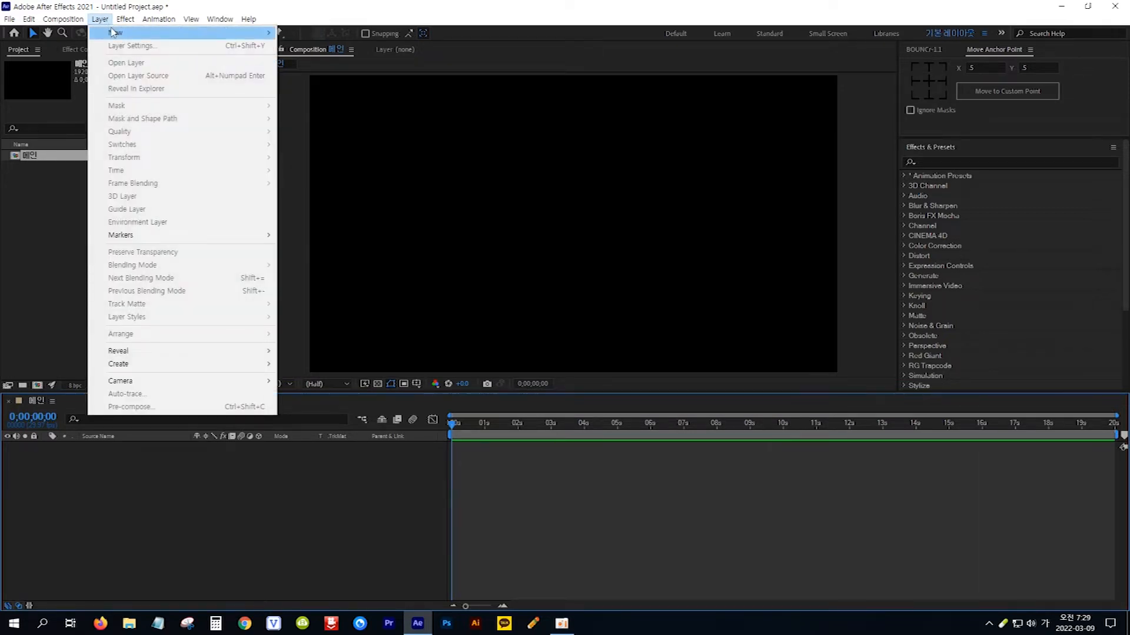
mouse_move(115, 32)
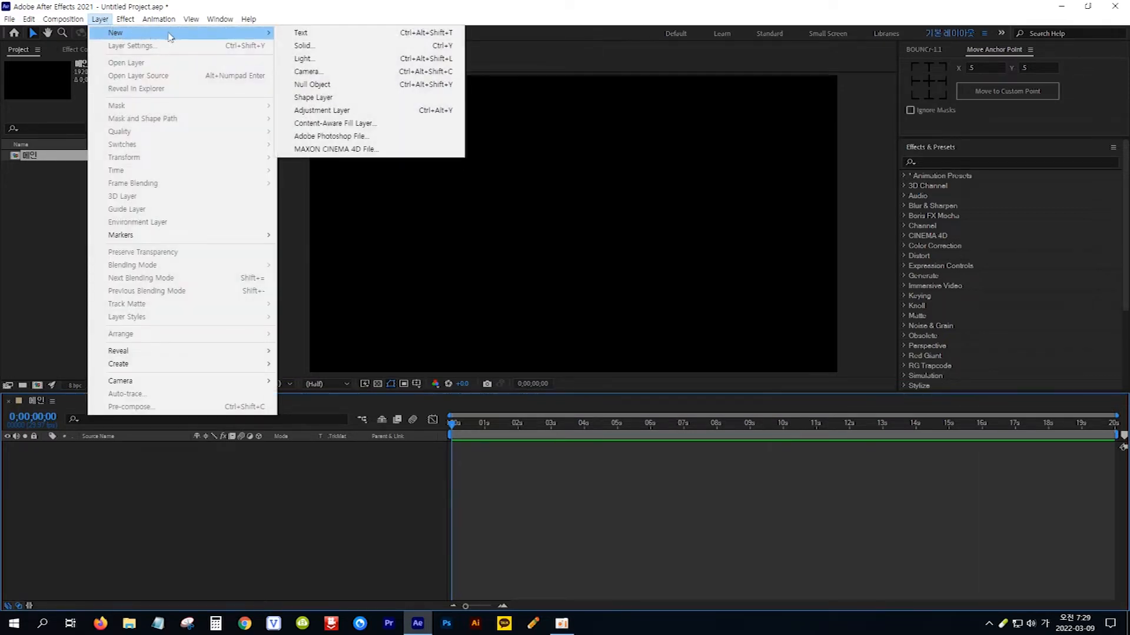
click(302, 45)
click(558, 382)
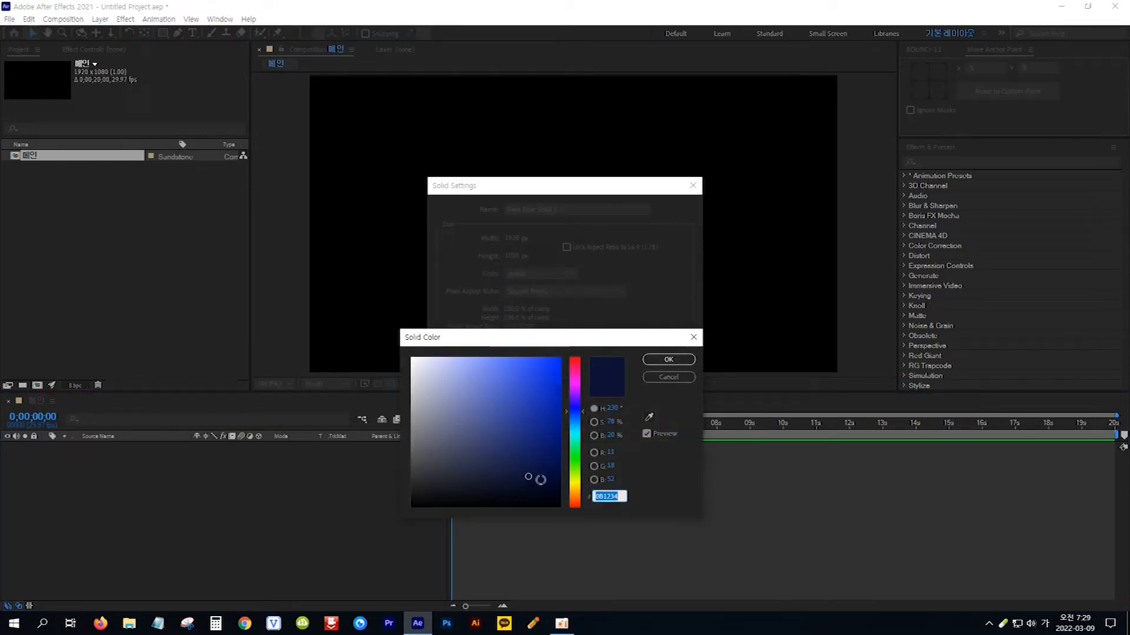
click(537, 483)
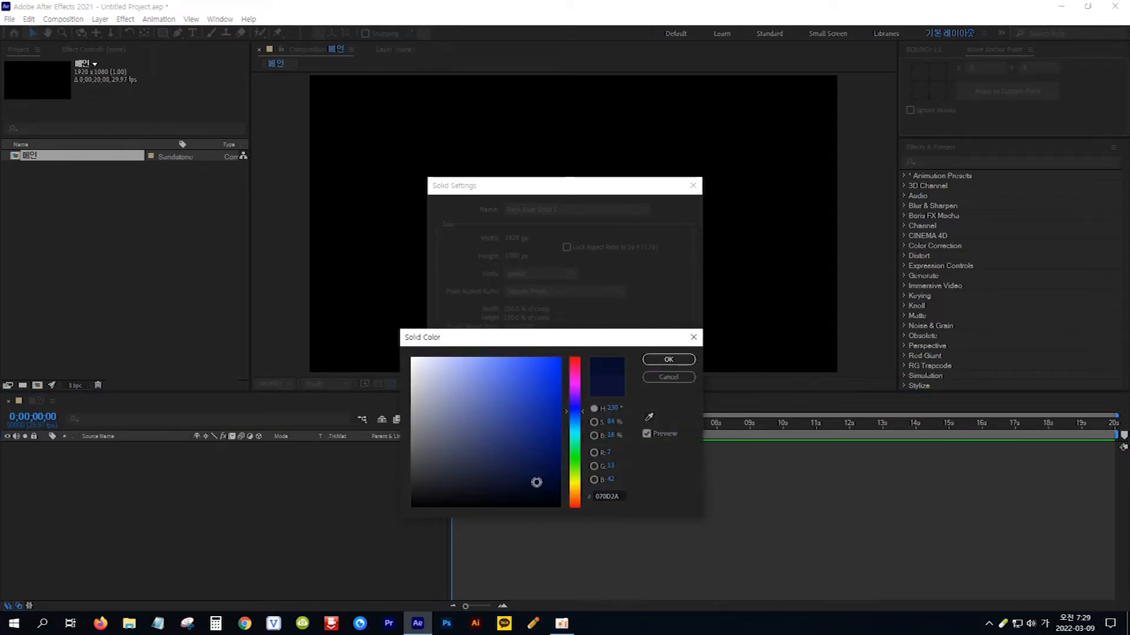
click(667, 359)
click(607, 415)
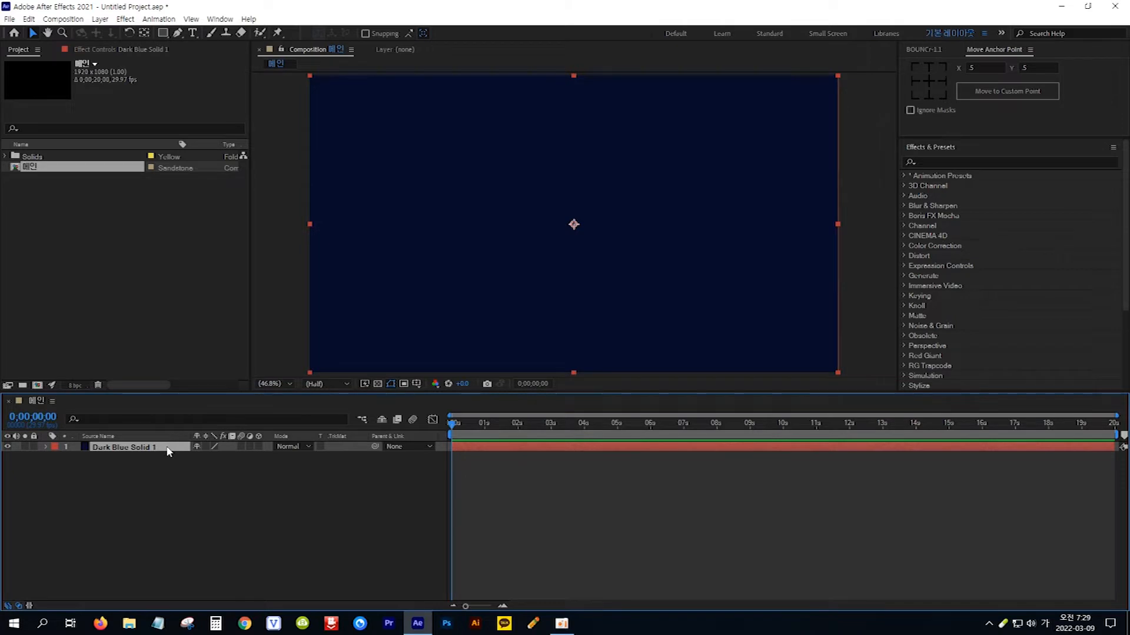
Step: Duplicate the dark blue solid and recolor the upper copy to a brighter, more saturated deep blue as a new solid
key(ctrl+d)
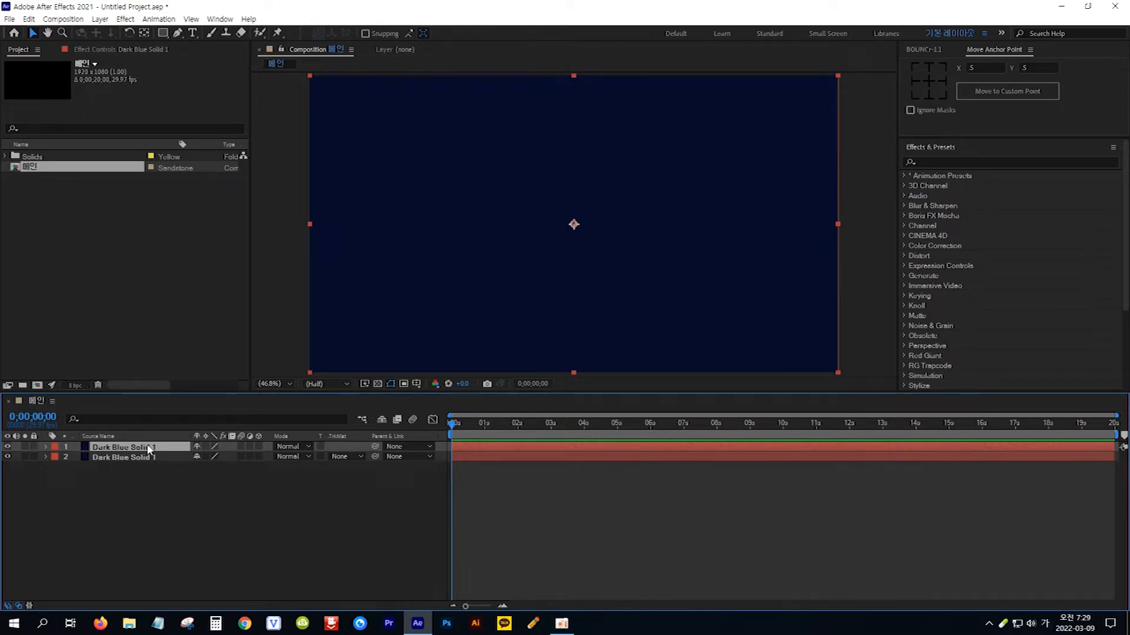
click(106, 21)
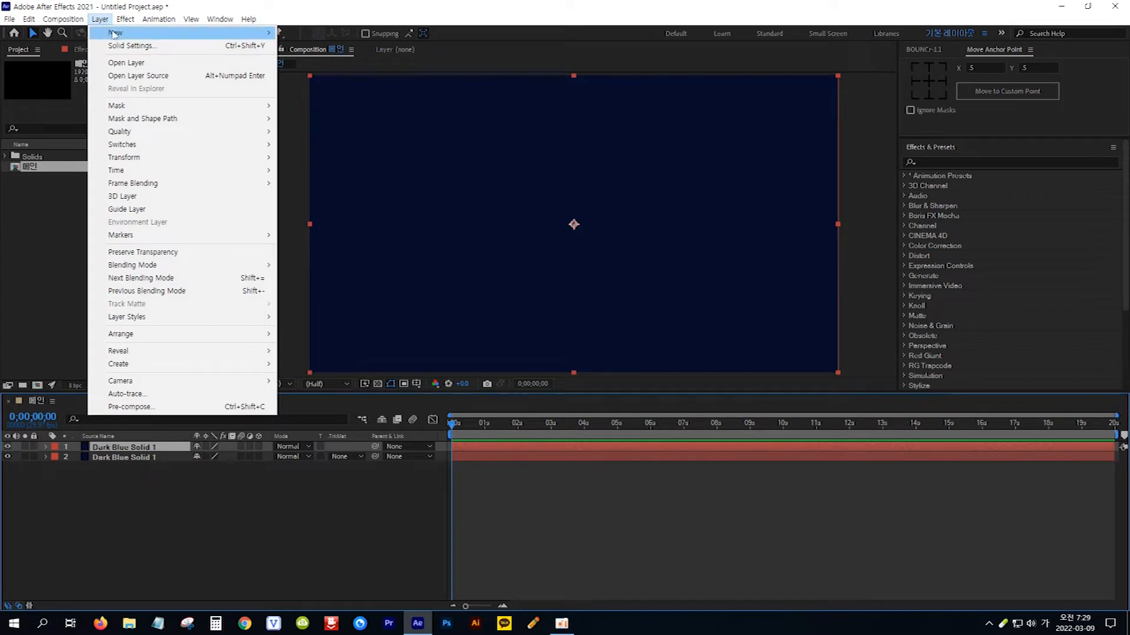
click(124, 46)
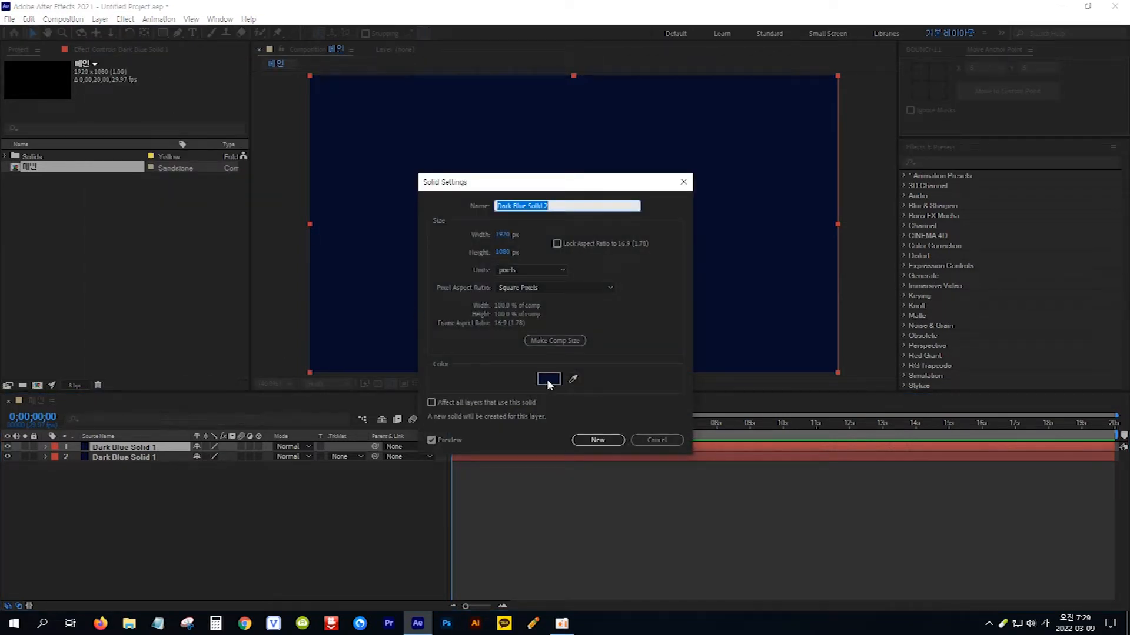
click(549, 382)
drag(548, 465, 560, 457)
click(666, 362)
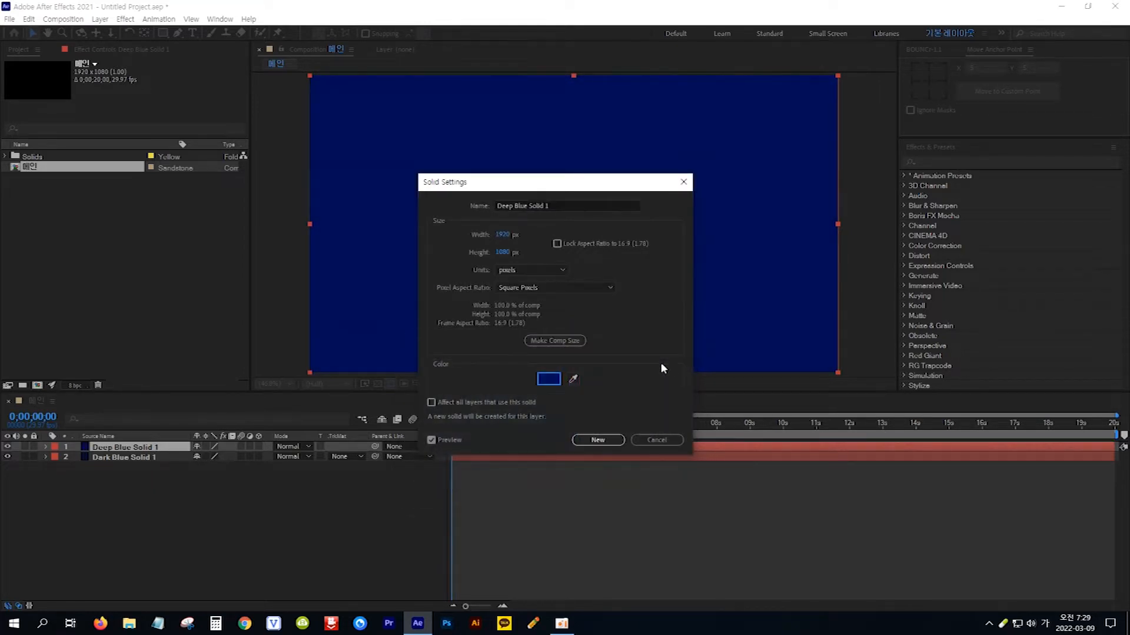
click(599, 441)
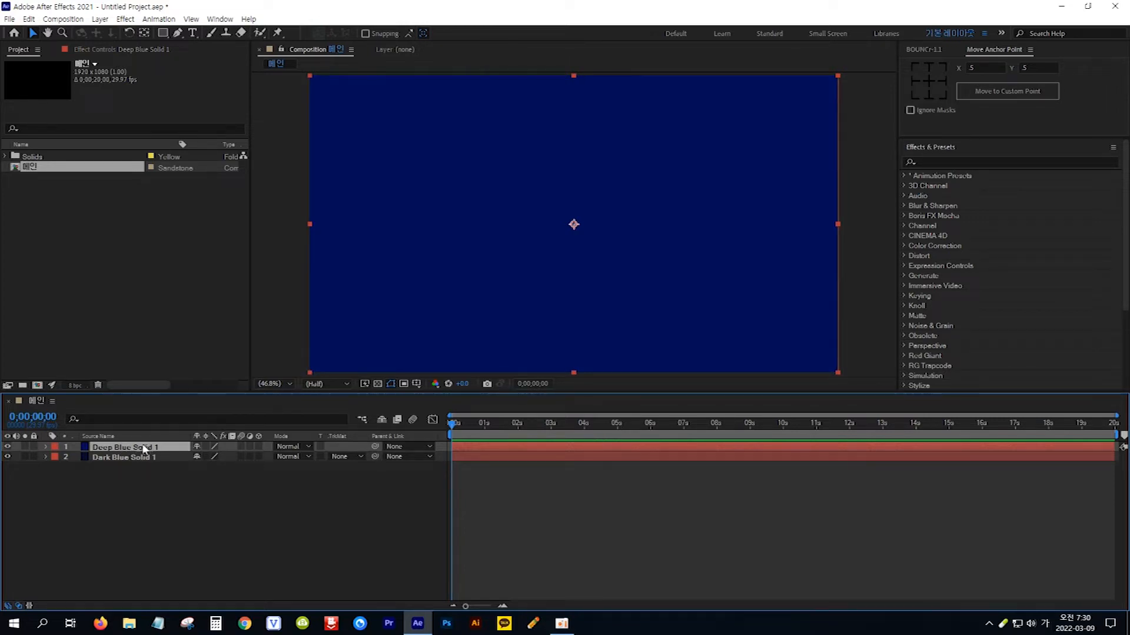
Step: Add an elliptical mask filling the whole frame to the Deep Blue solid layer
click(163, 35)
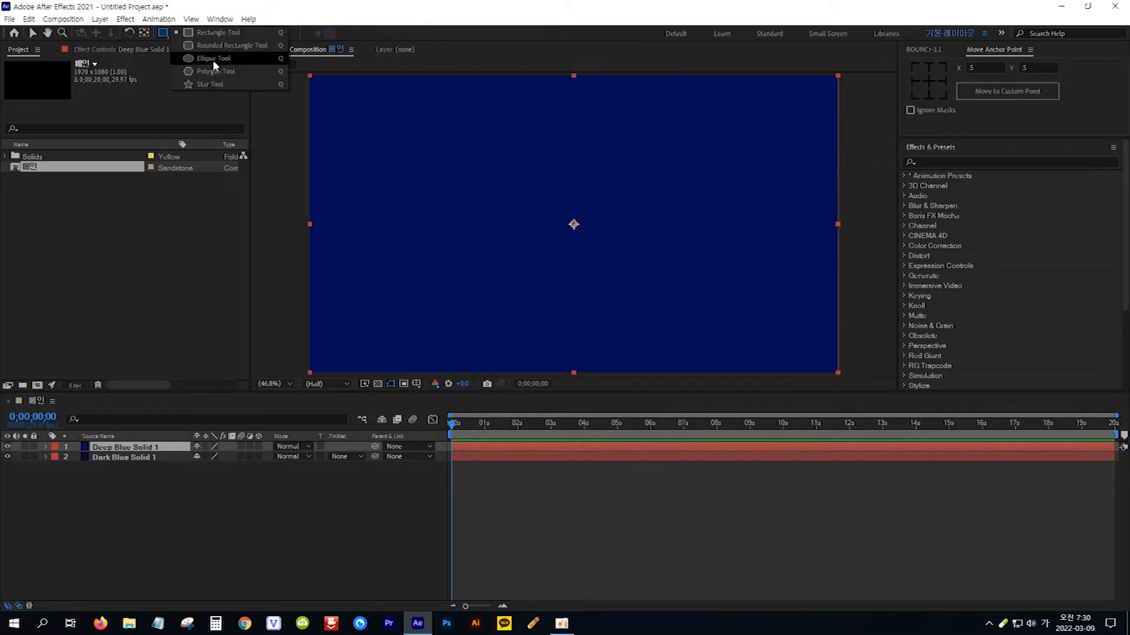
click(214, 58)
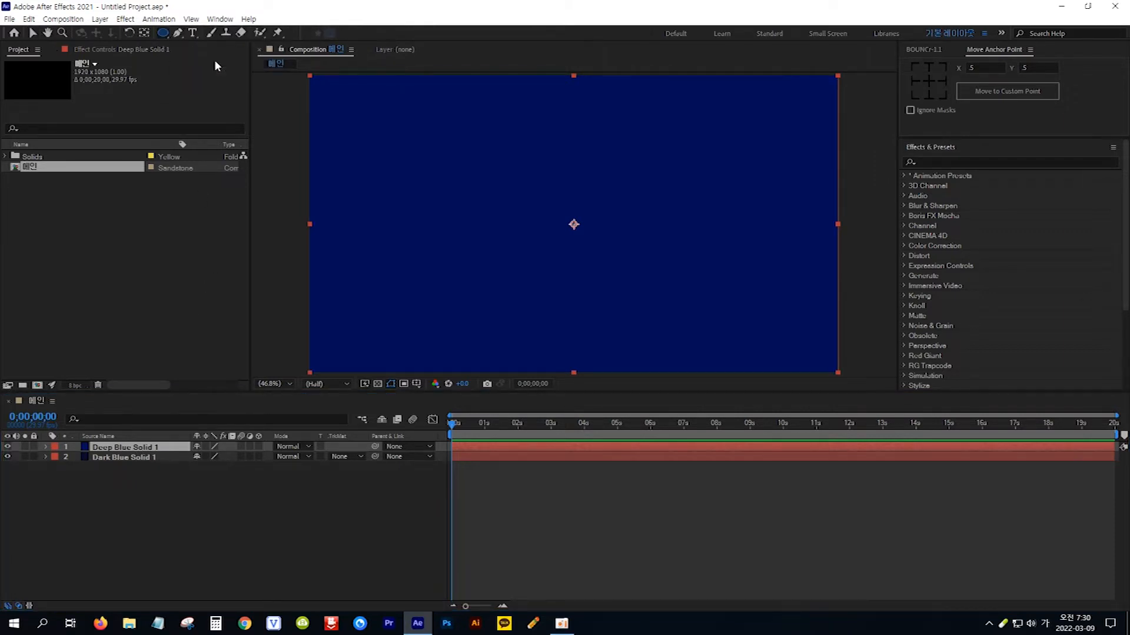
double_click(164, 32)
key(v)
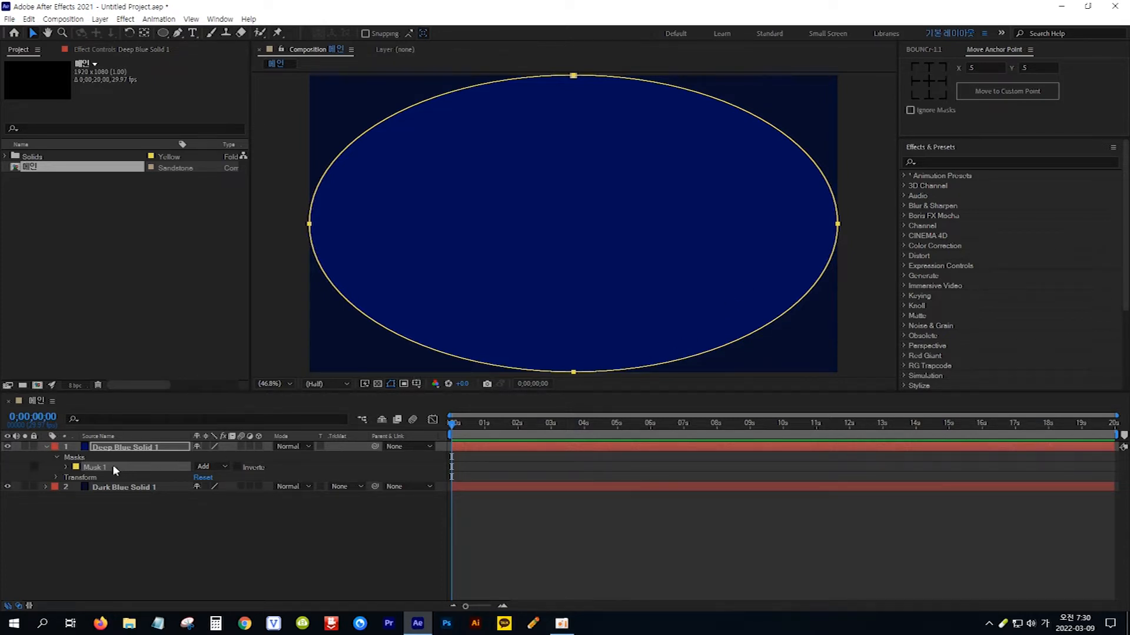
Step: Set the ellipse mask's feather to 500 pixels on the Deep Blue solid
click(66, 468)
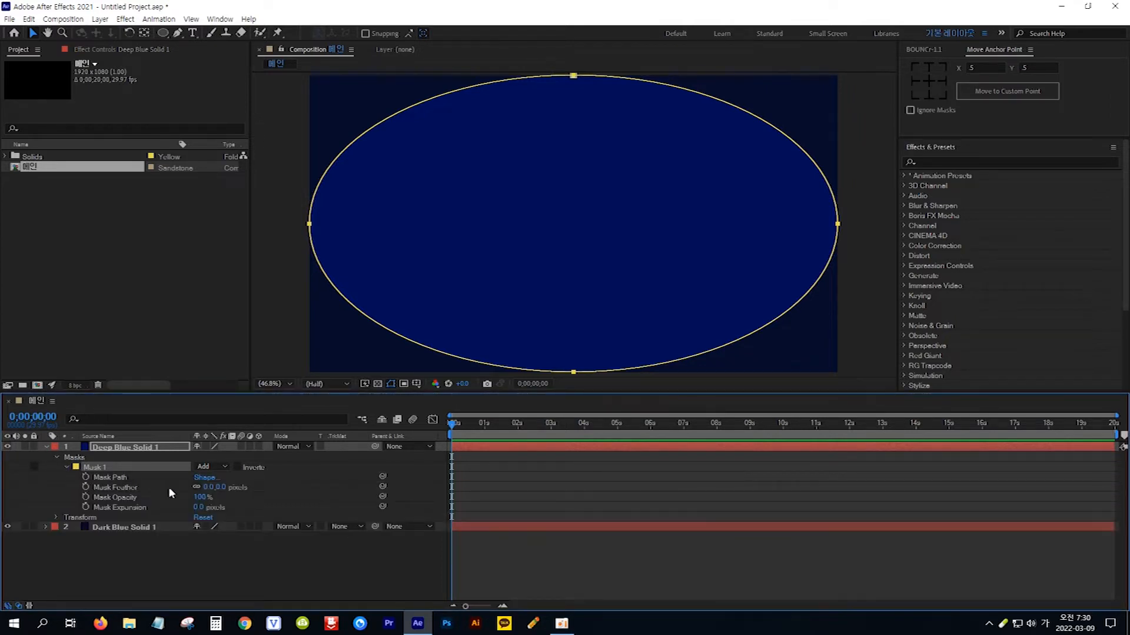
drag(216, 487, 312, 486)
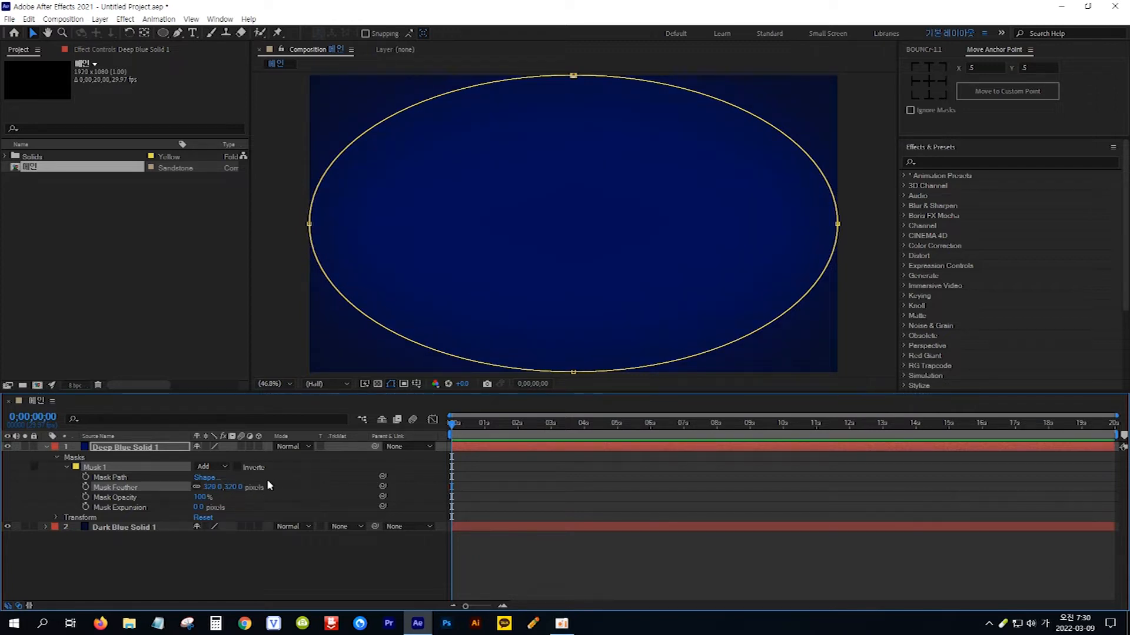
drag(229, 491, 314, 486)
click(234, 488)
text(500)
key(Return)
click(277, 486)
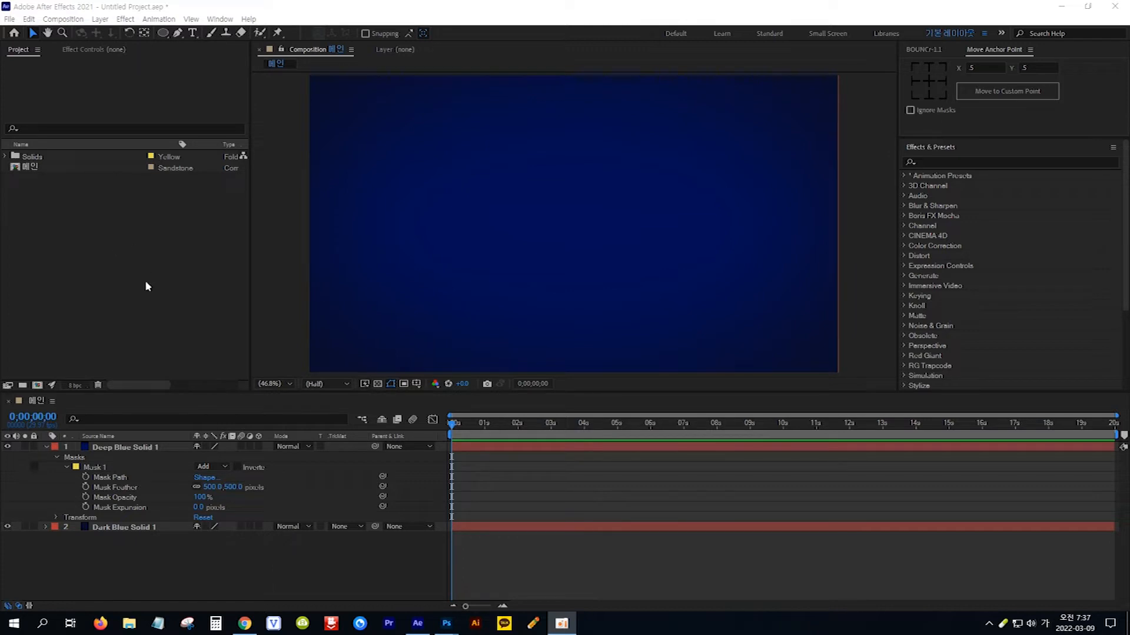
Step: Import 에어컨.png from the desktop and place it as the top layer of the 메인 composition
double_click(122, 285)
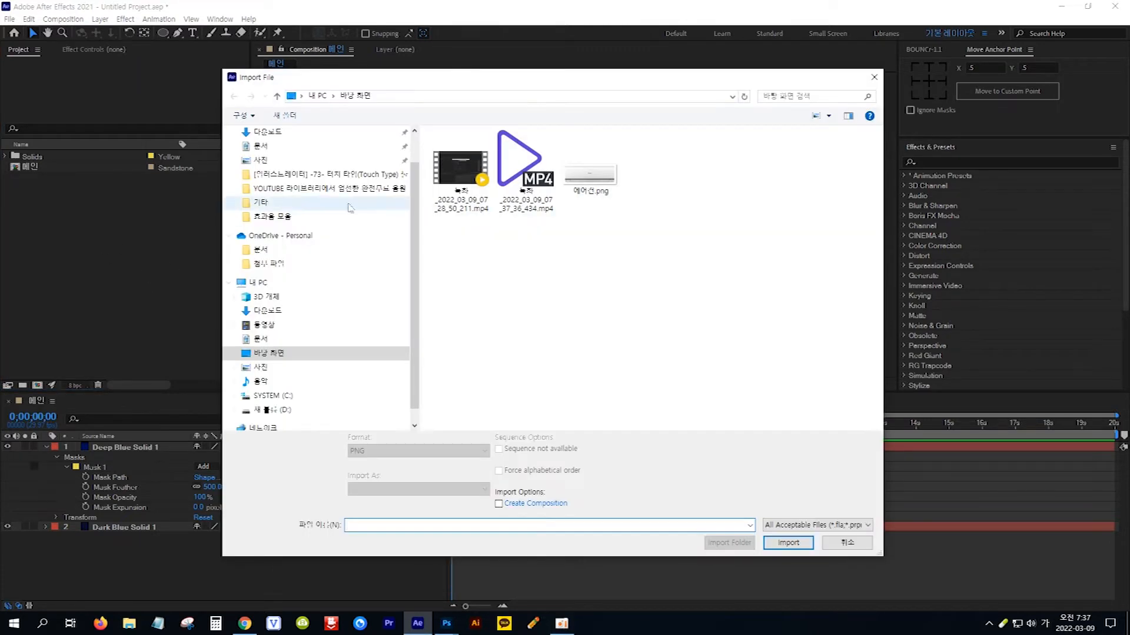
click(606, 187)
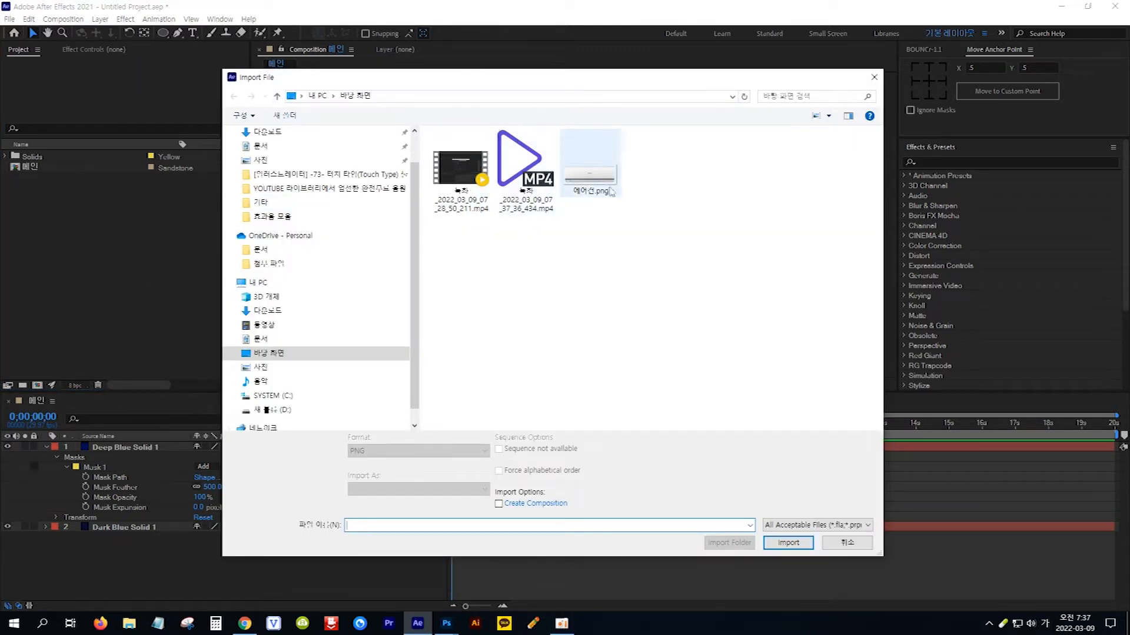
click(789, 534)
drag(122, 178, 192, 447)
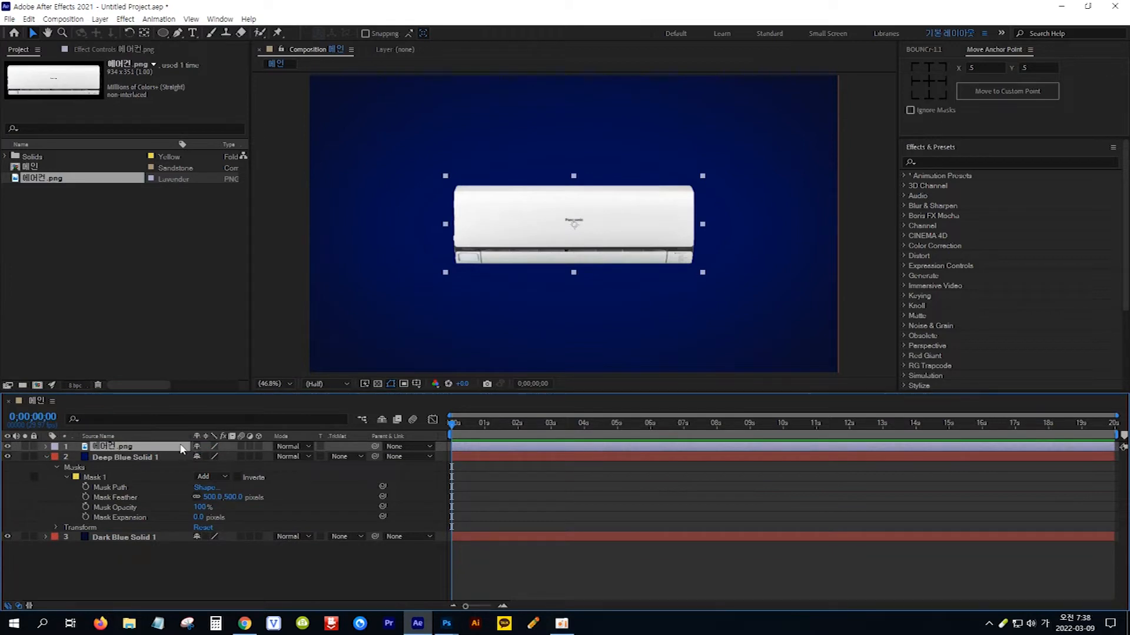
Step: Scale the air conditioner image to 68% and move it to the upper-left area of the frame
key(Hangul)
key(s)
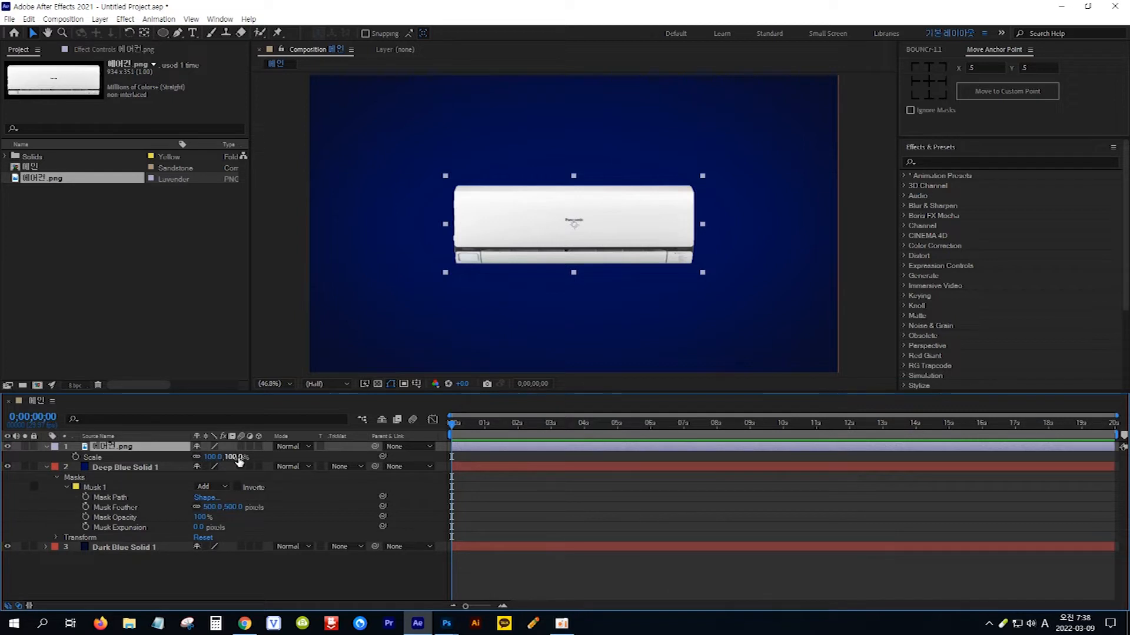
drag(238, 457, 219, 457)
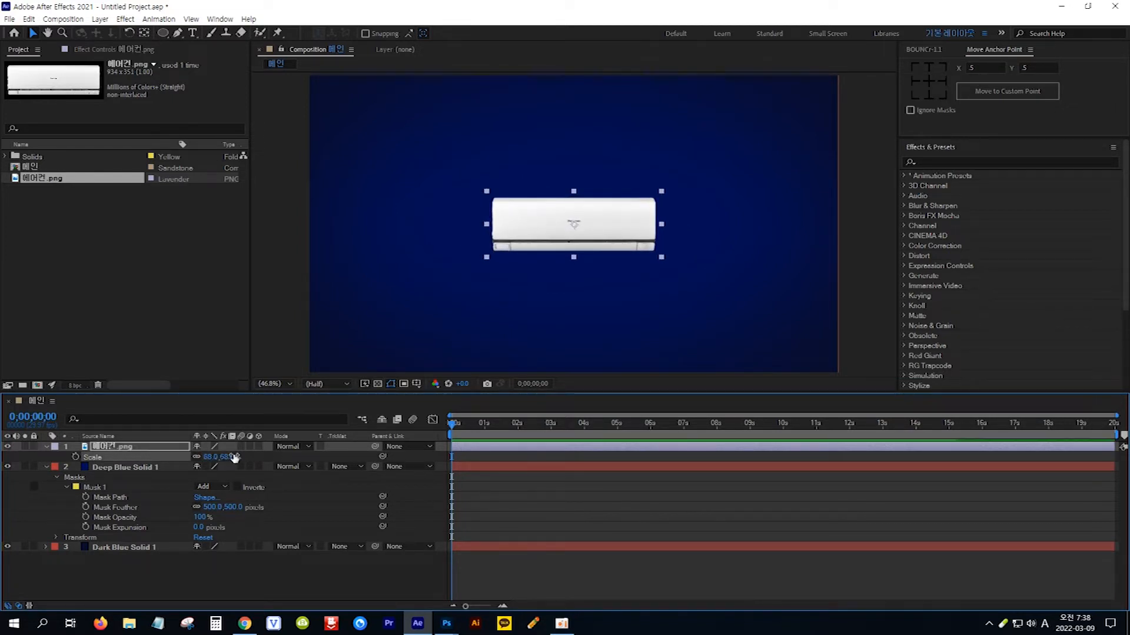
click(550, 230)
drag(551, 231, 428, 136)
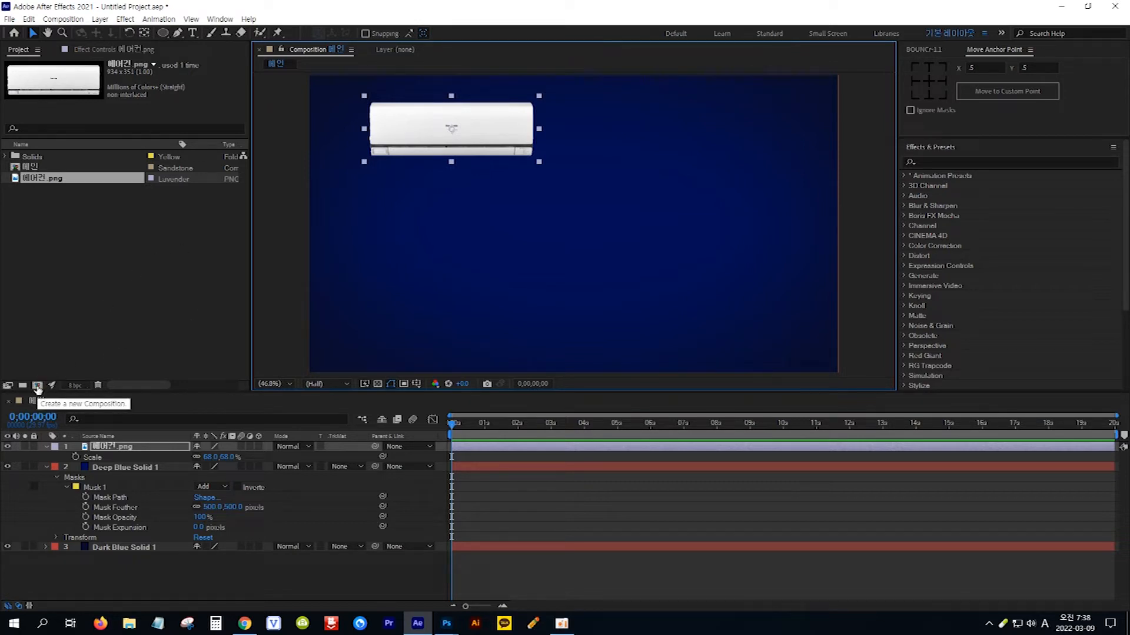
Step: Create a second composition named 바람
click(39, 389)
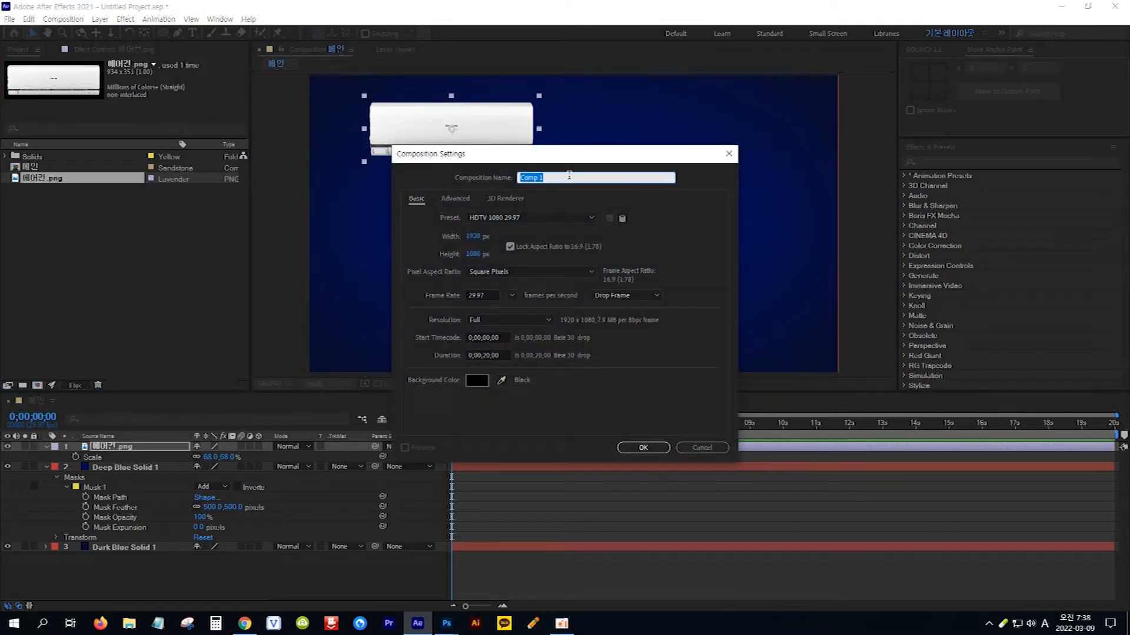
key(Hangul)
text(에)
text(람)
click(648, 448)
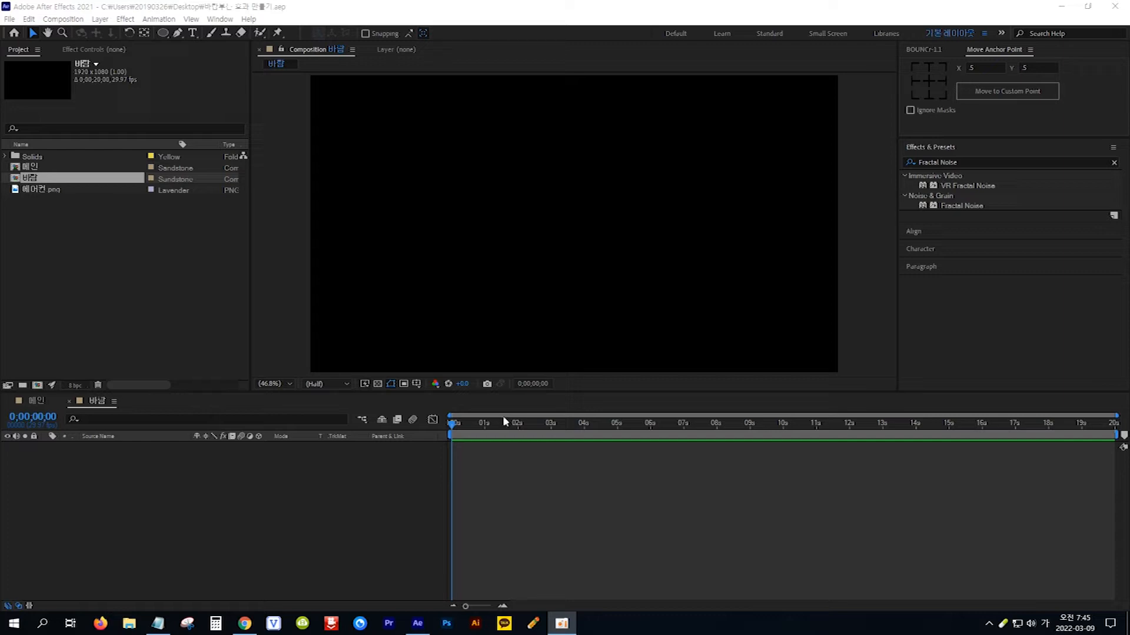
Step: Add a full-frame solid layer to the 바람 composition, keeping the default deep blue color
click(101, 20)
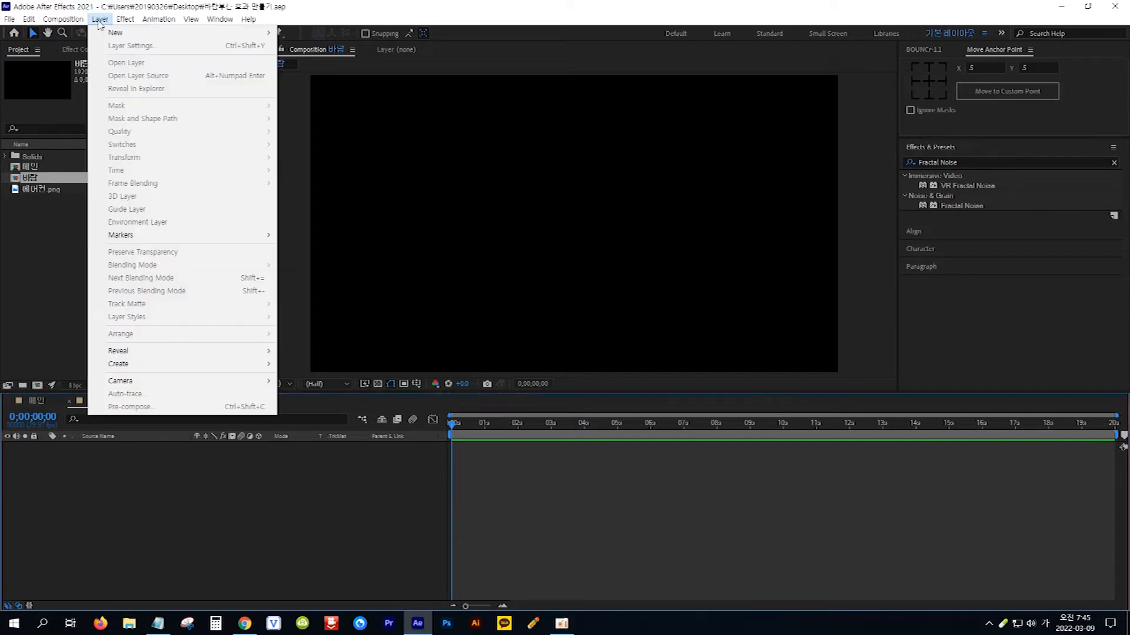
mouse_move(140, 37)
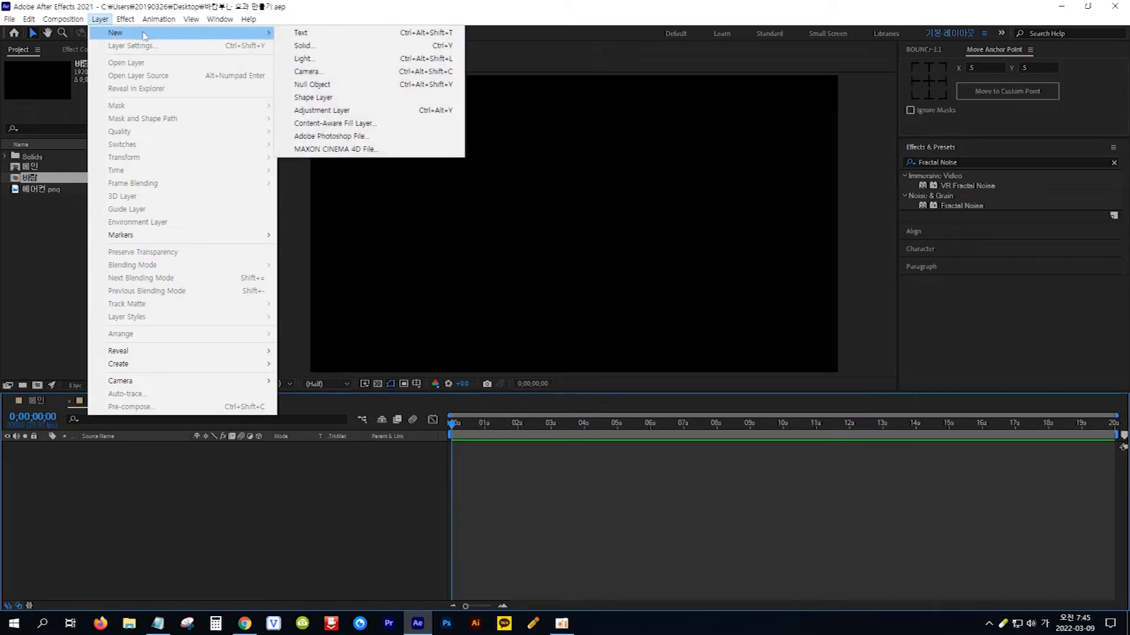
click(304, 46)
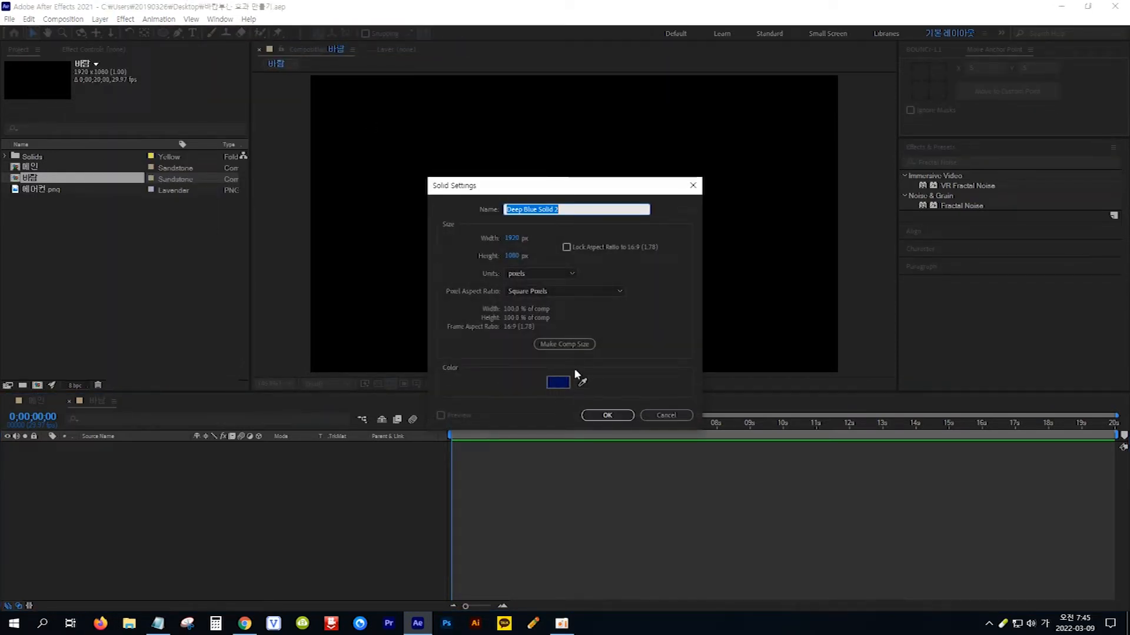
click(616, 416)
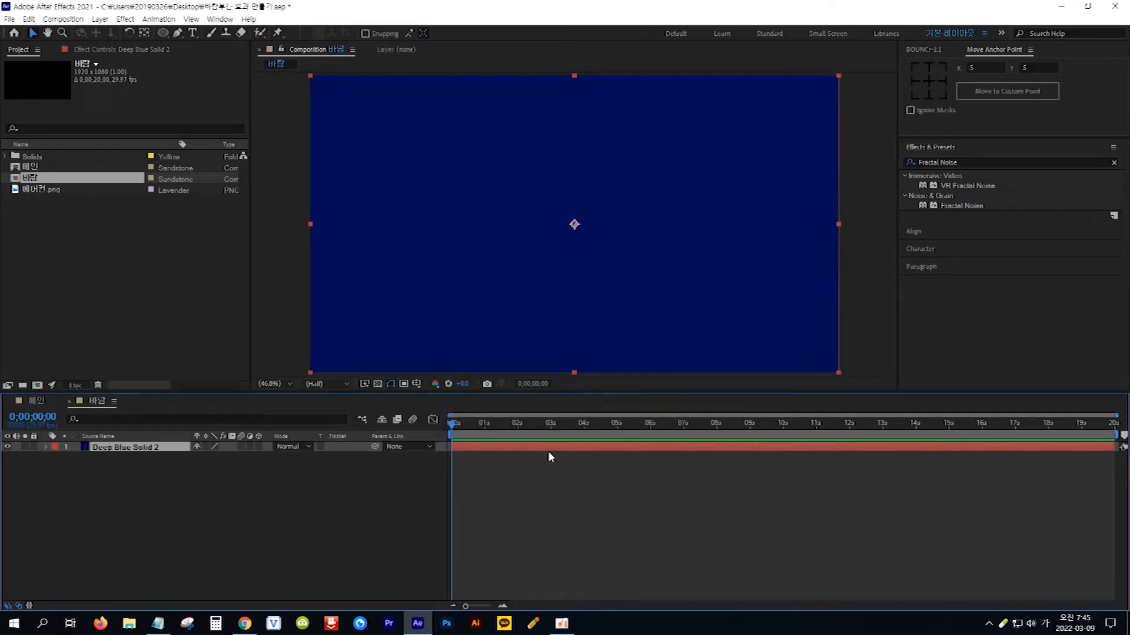
Step: Apply the Fractal Noise effect to the solid in the 바람 composition and set its Fractal Type to Dynamic
click(158, 624)
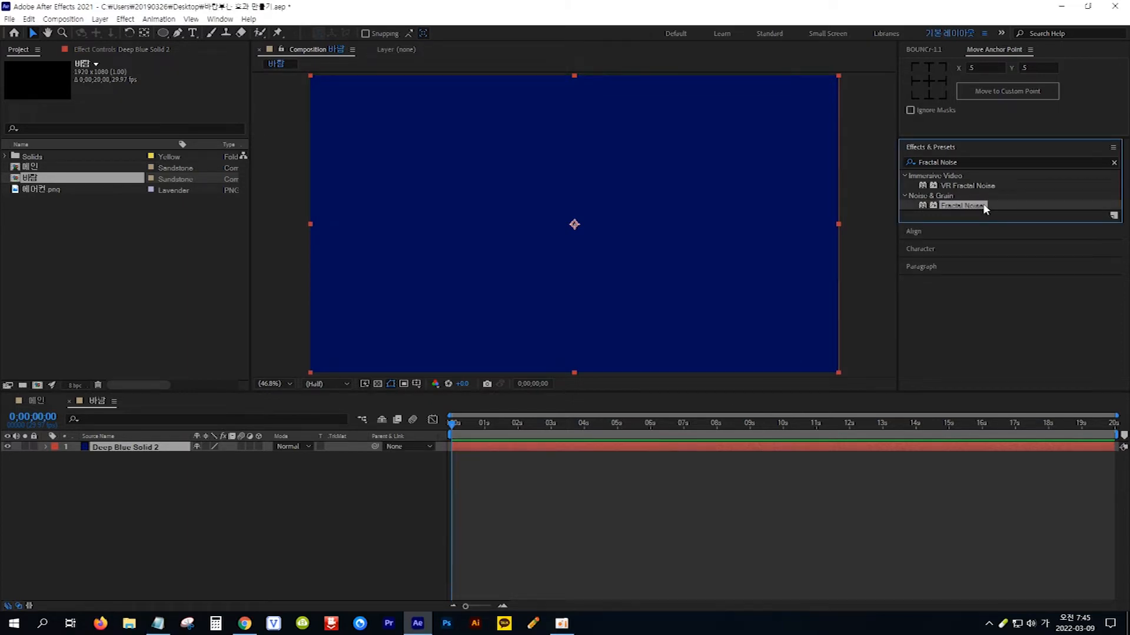
drag(983, 208, 175, 447)
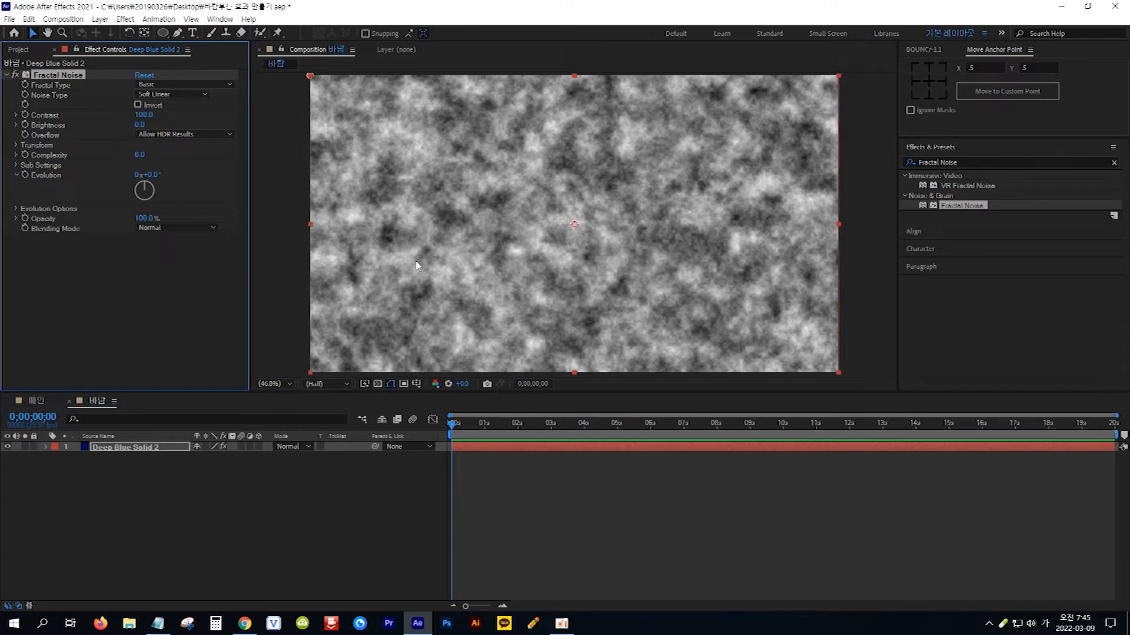
click(196, 263)
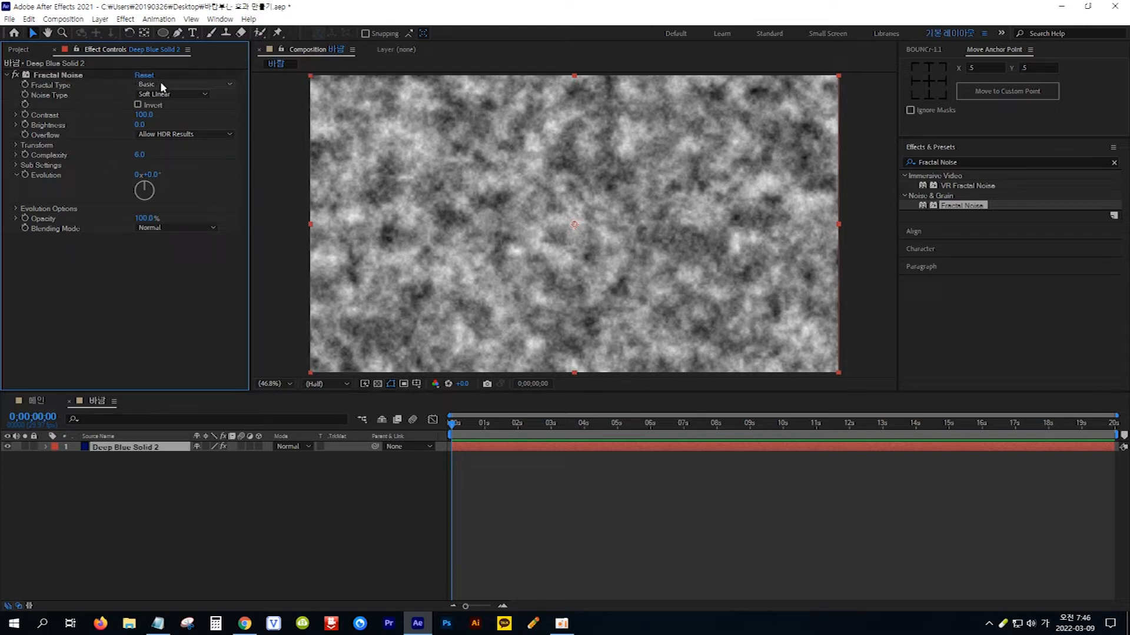
click(230, 85)
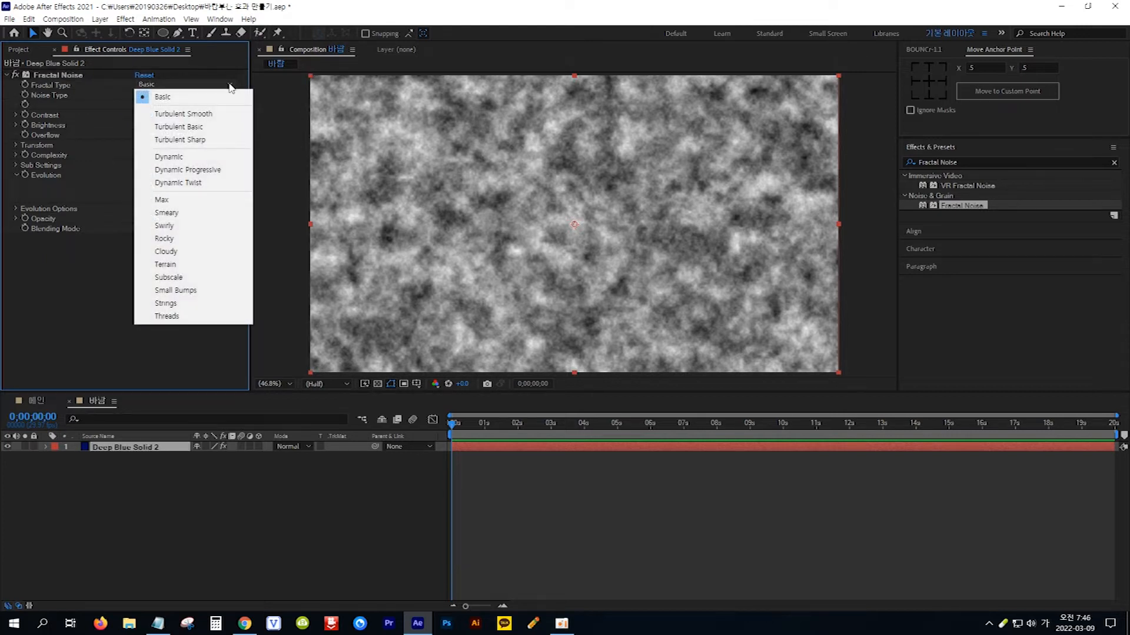
click(206, 157)
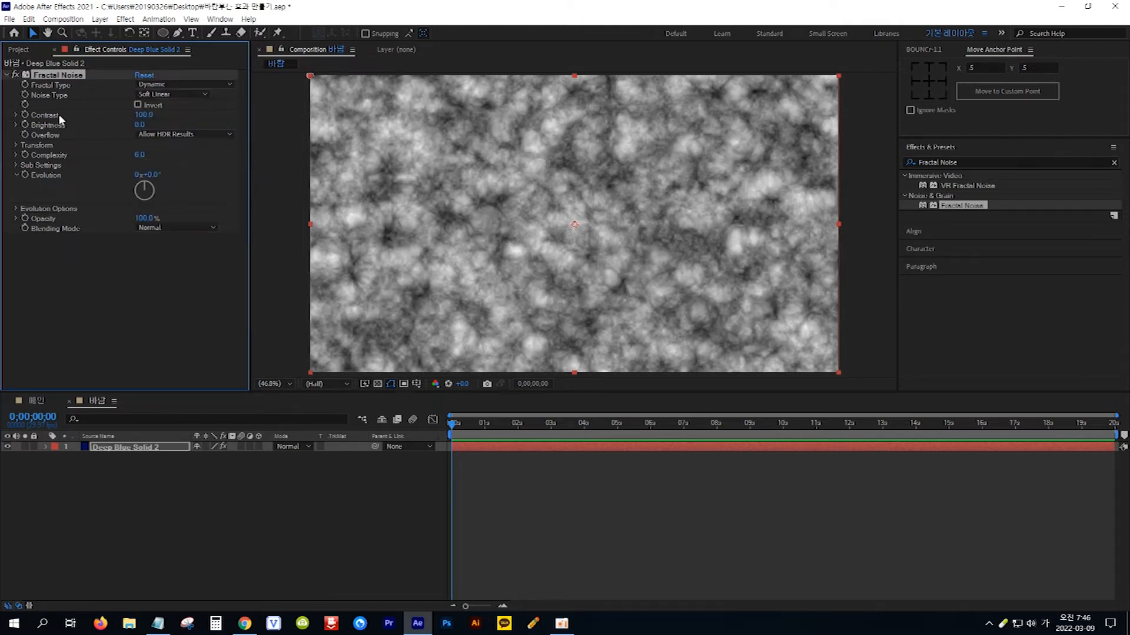
Step: Set the Fractal Noise Contrast to 450 and Brightness to -53
drag(140, 118, 221, 115)
drag(141, 118, 203, 116)
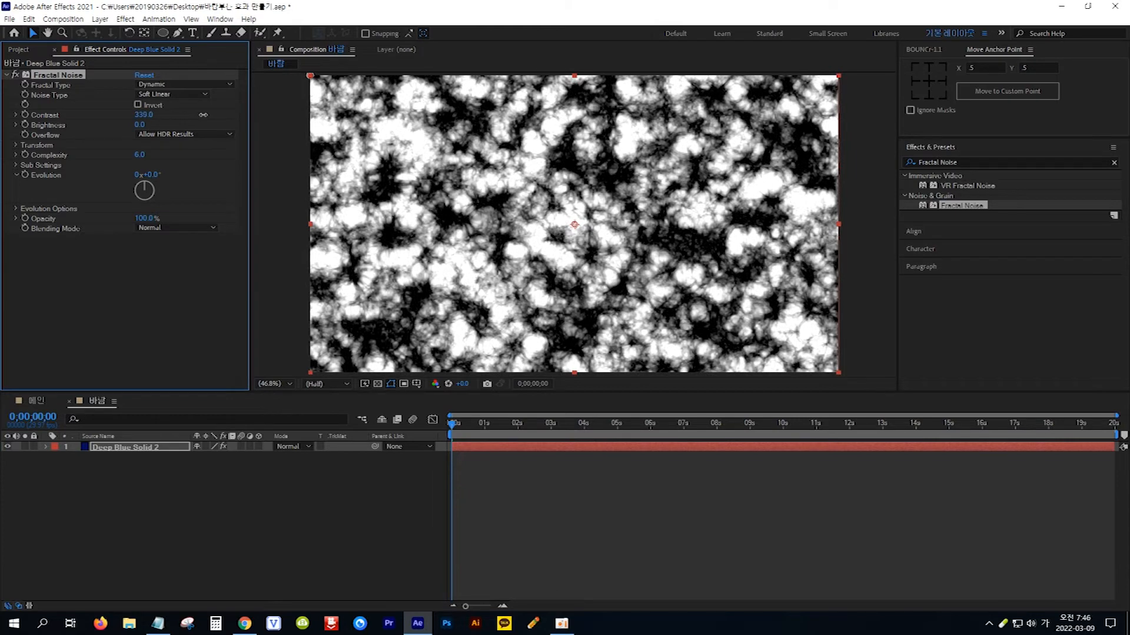
click(145, 114)
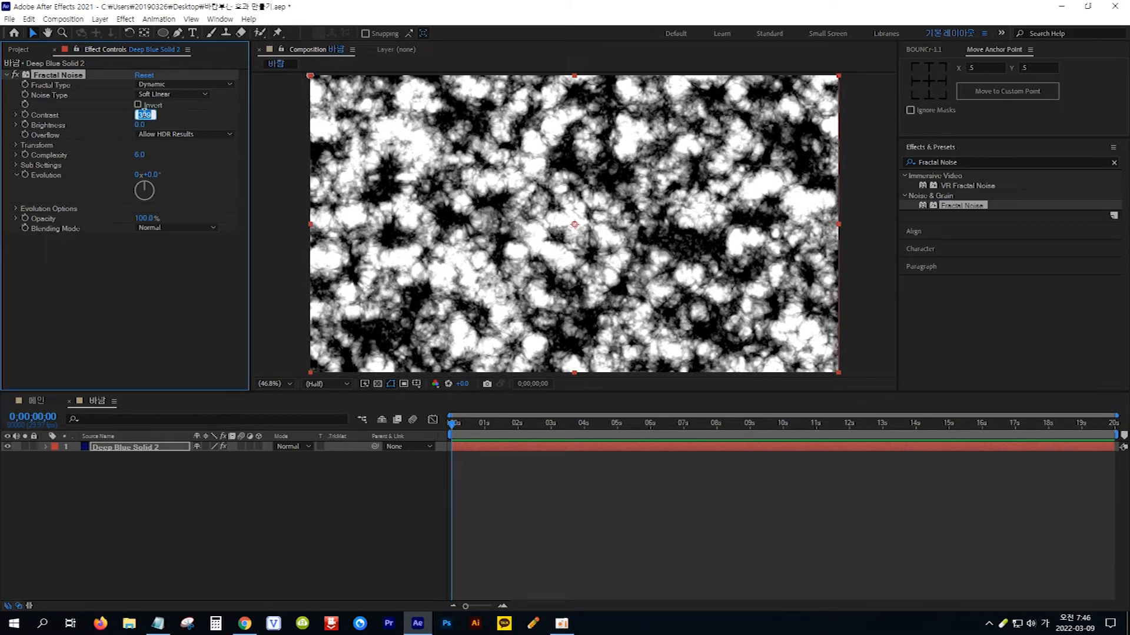
text(45)
key(Return)
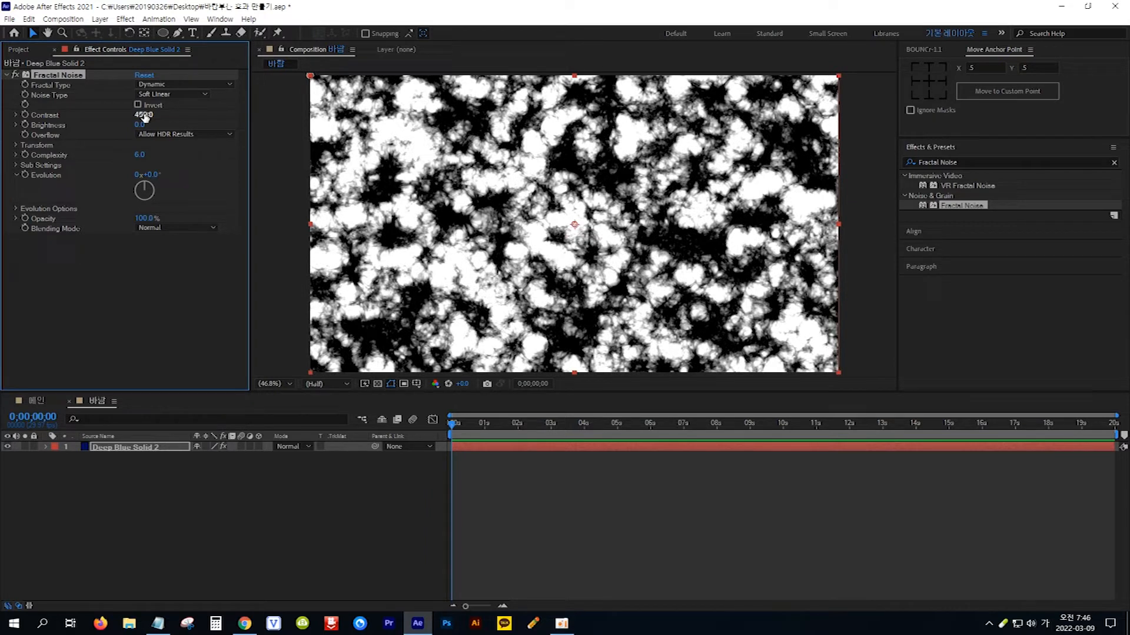
click(142, 124)
drag(143, 127, 113, 126)
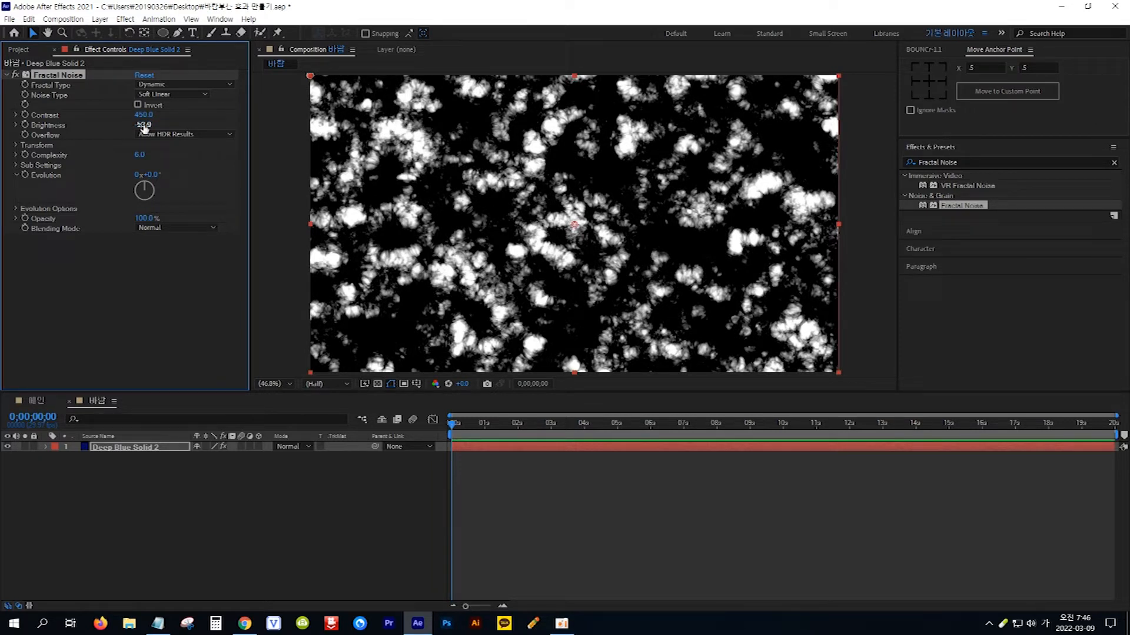
Step: Turn off the noise's Uniform Scaling, set Scale Width to 3000, and squash the solid vertically to about two thirds of the frame height
click(16, 145)
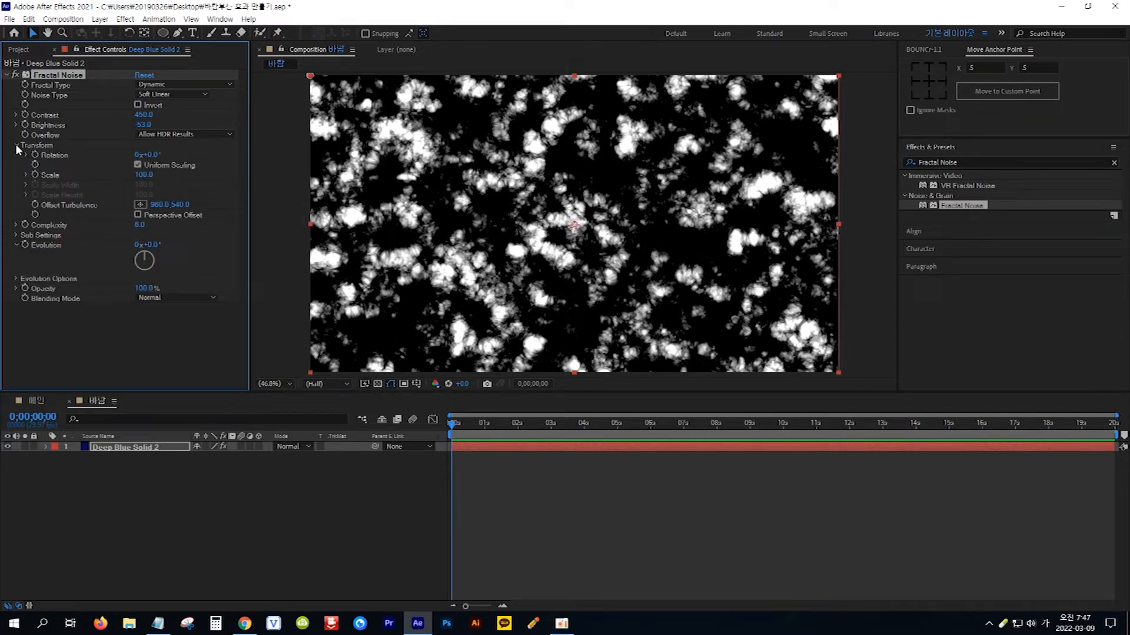
click(138, 165)
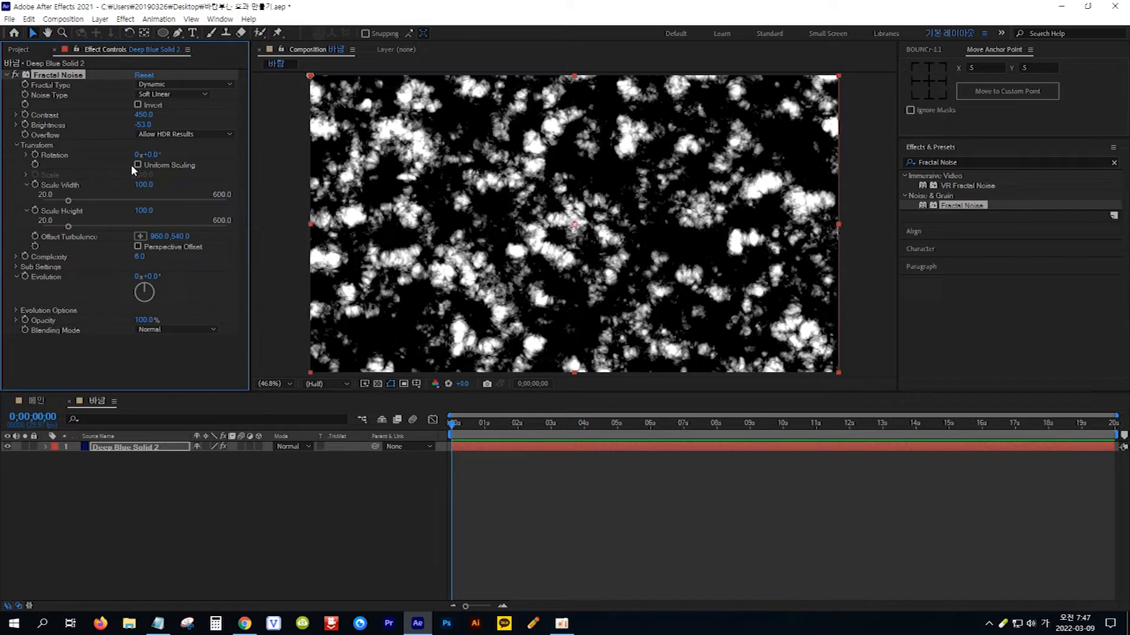
click(145, 184)
text(3000)
key(Return)
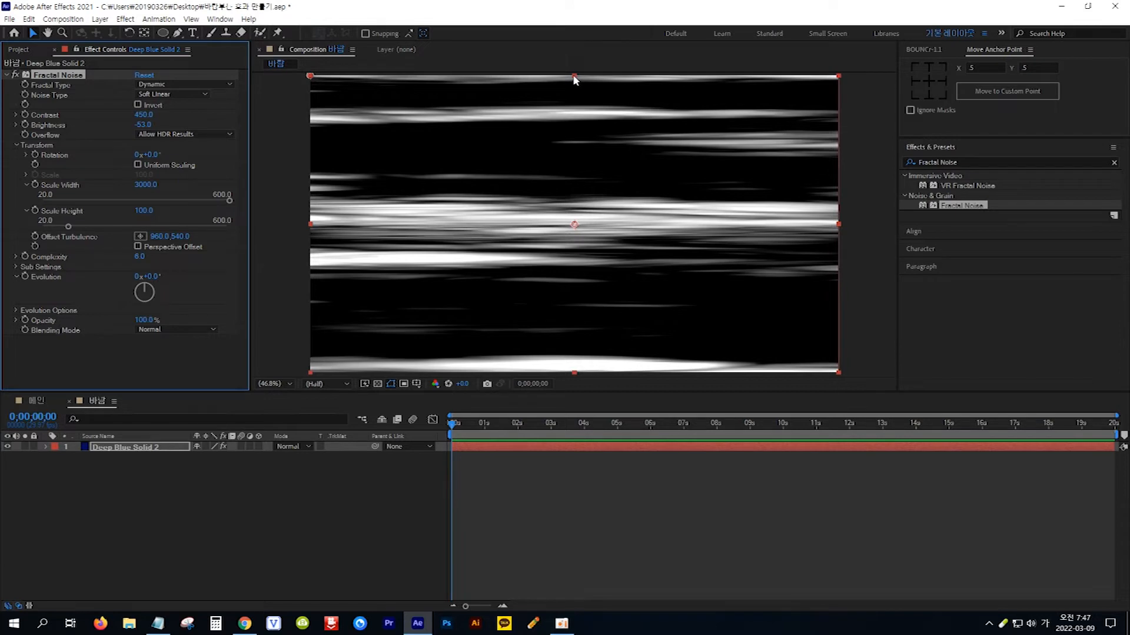
drag(573, 75, 575, 129)
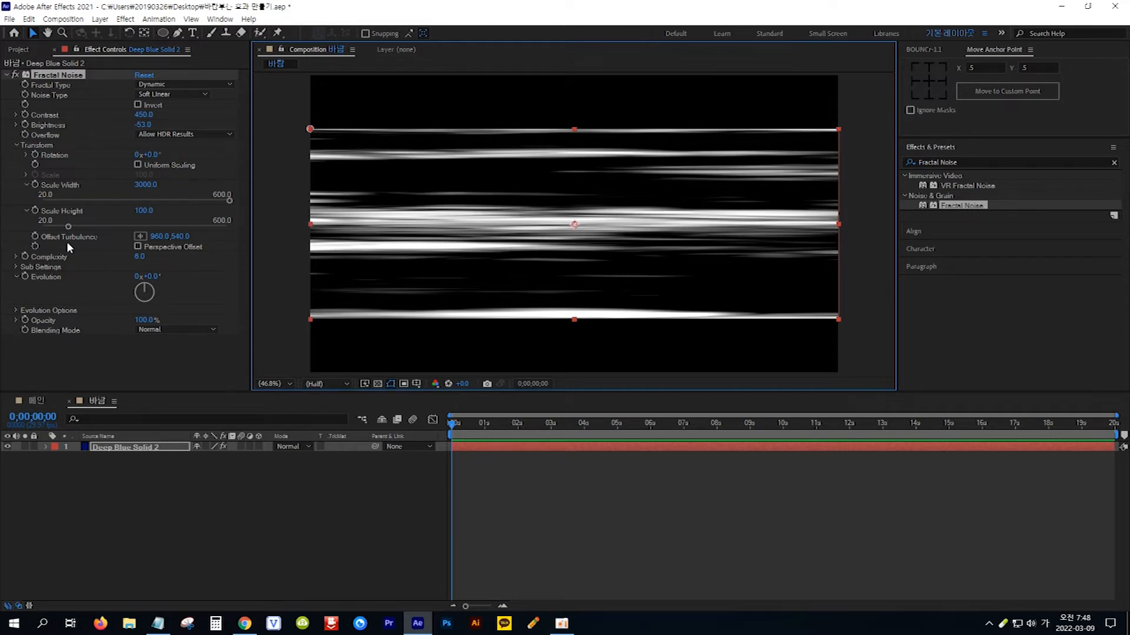
Step: Set the noise's Offset Turbulence X to 900 and start keyframing it at 0 seconds
click(160, 236)
text(900)
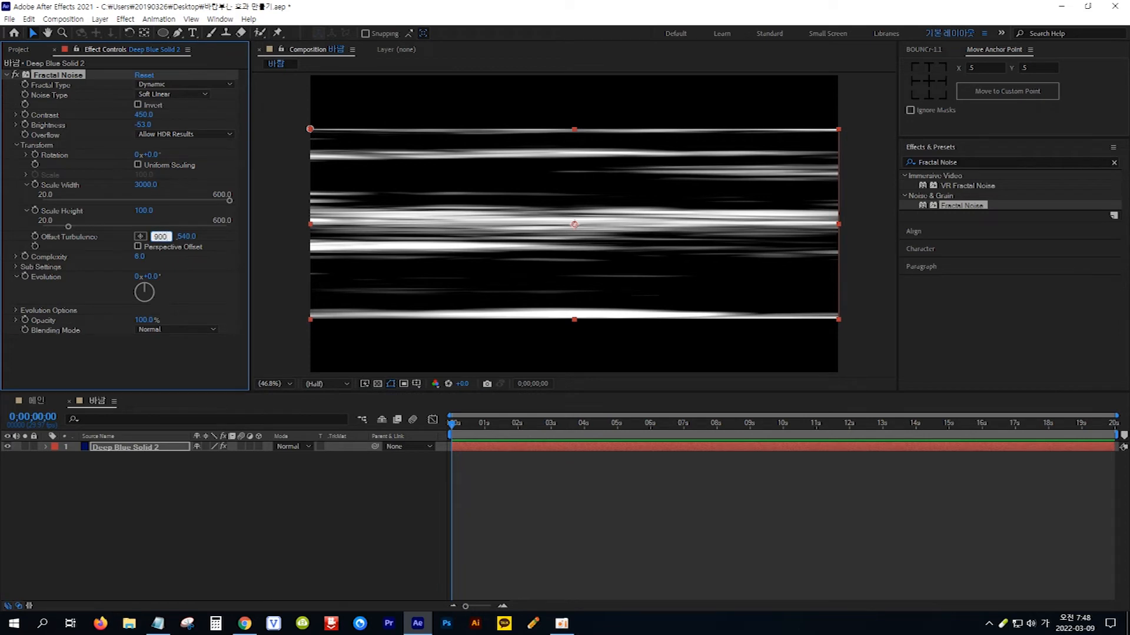
key(Return)
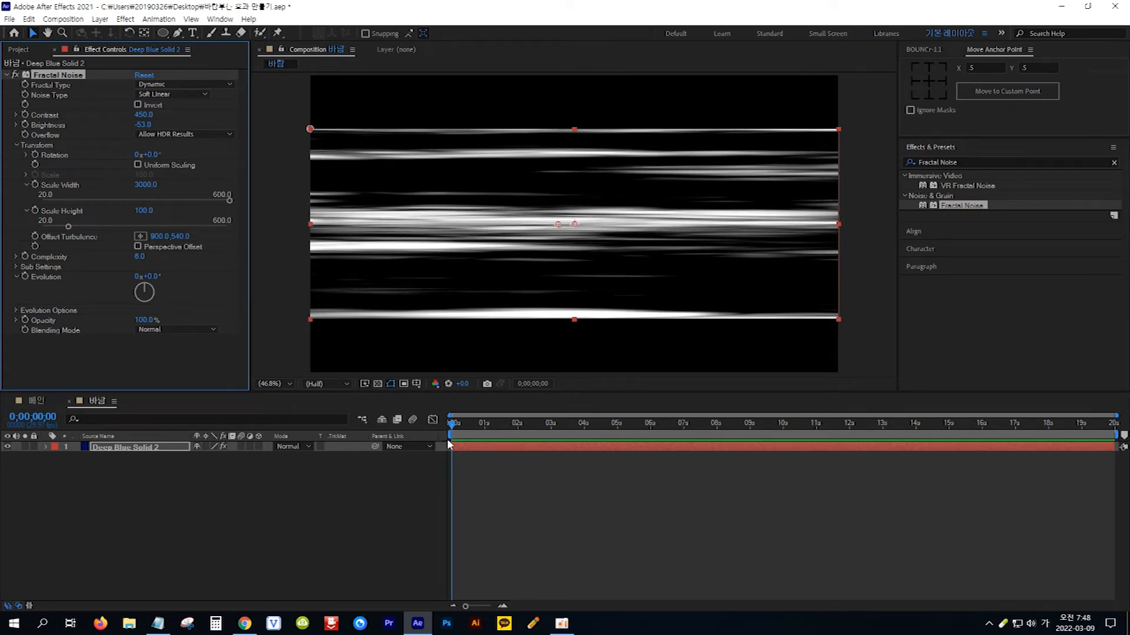
click(35, 236)
Step: Keyframe Offset Turbulence X at -5000 at the 5-second mark and preview the streak motion from the start
click(43, 416)
text(5)
key(Return)
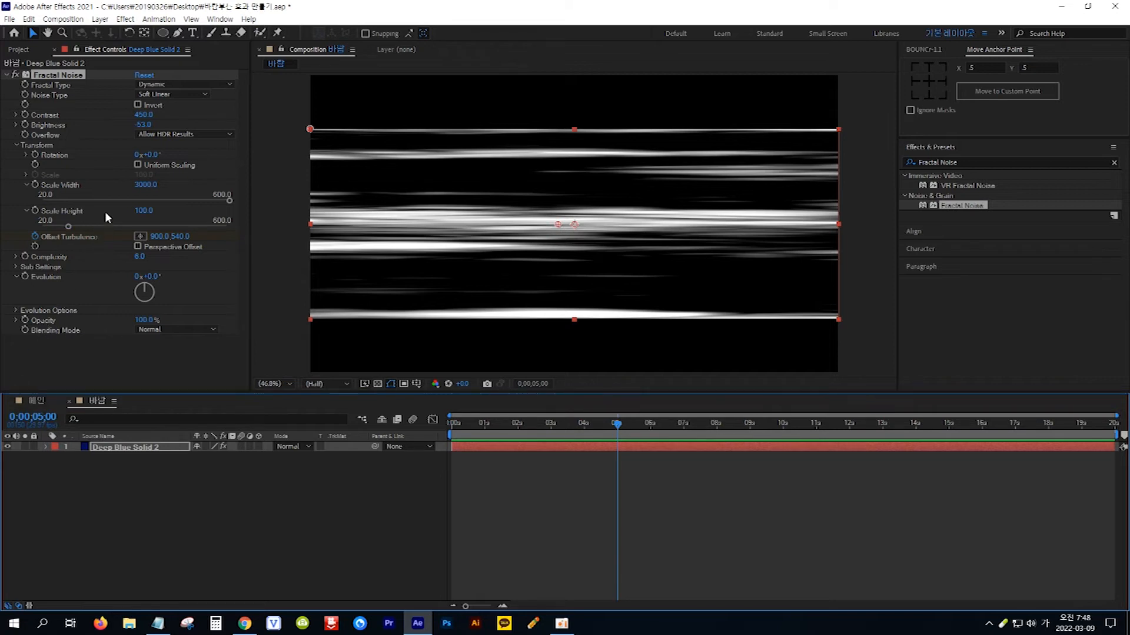
click(155, 237)
text(-50)
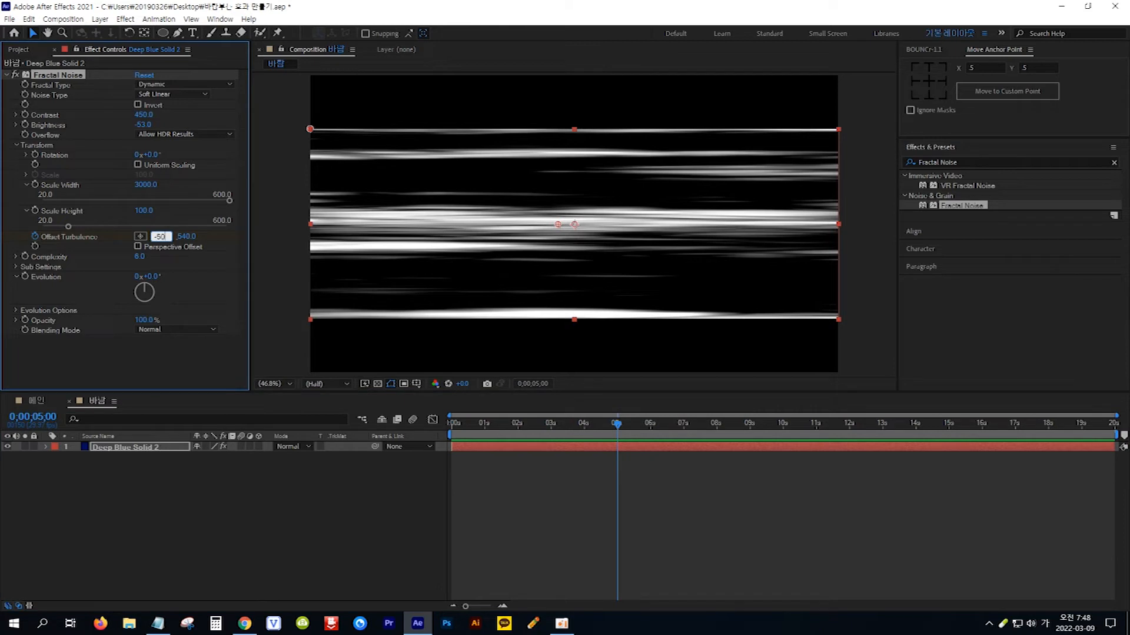
text(00)
key(Return)
drag(617, 428, 459, 434)
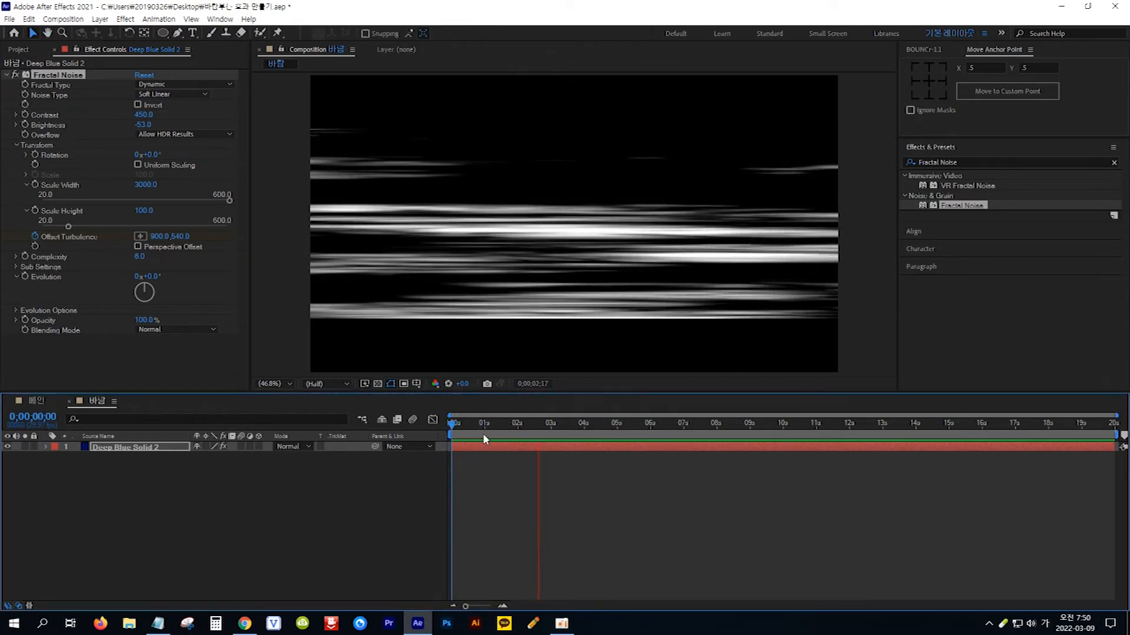
key(space)
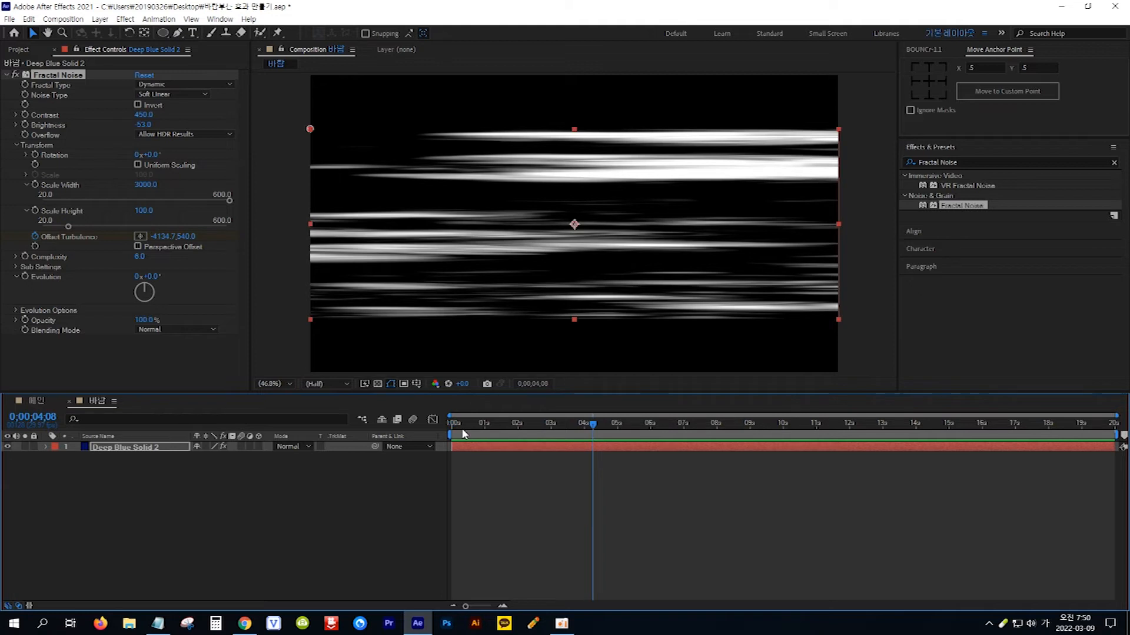
Step: Keyframe the noise's Evolution from 0 at the start of the timeline to 1 full revolution at 5 seconds
drag(593, 425, 445, 433)
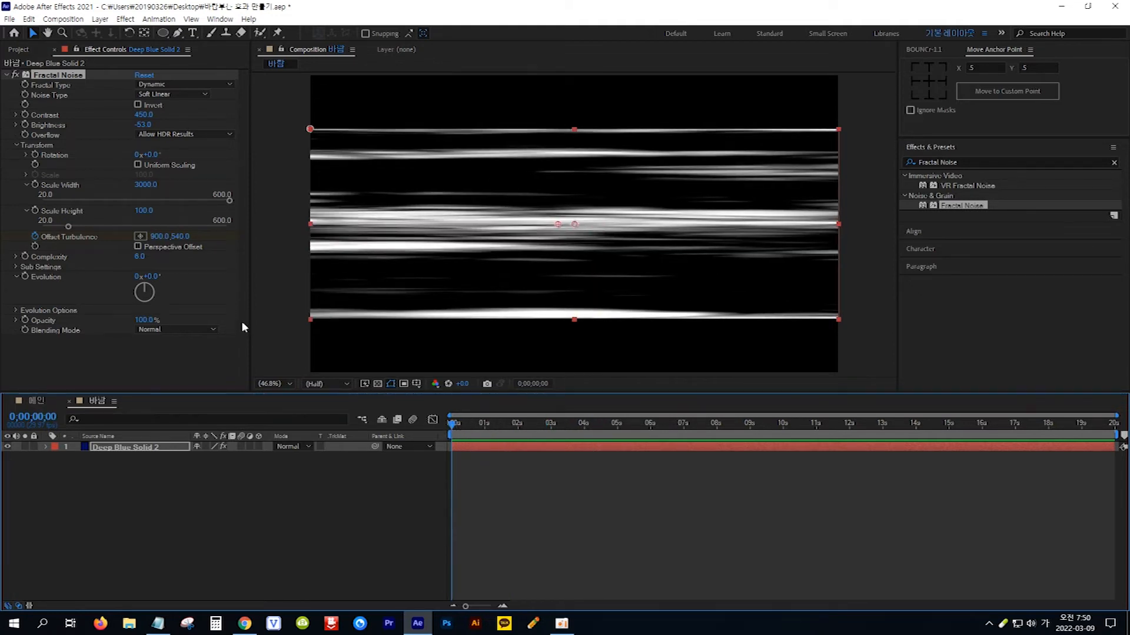
click(24, 277)
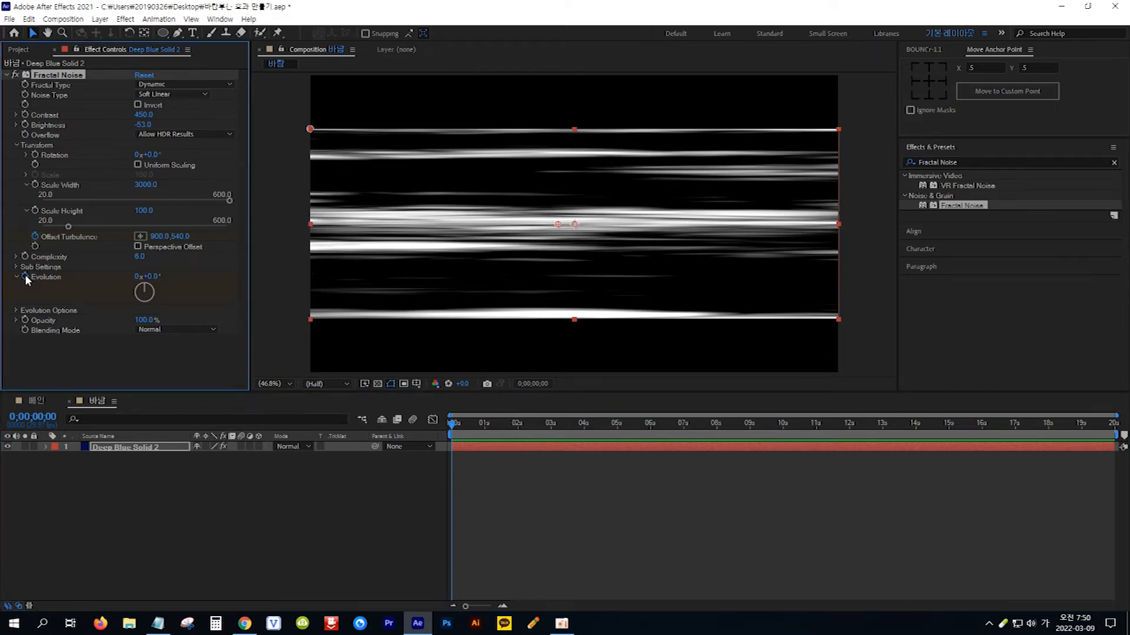
click(36, 417)
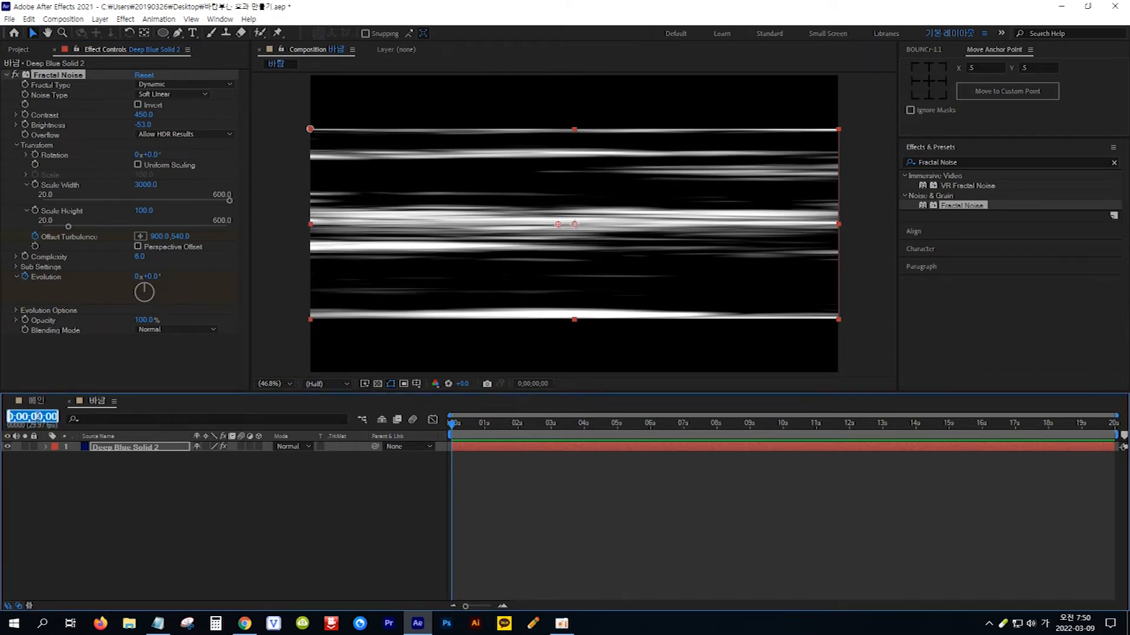
text(500)
key(Return)
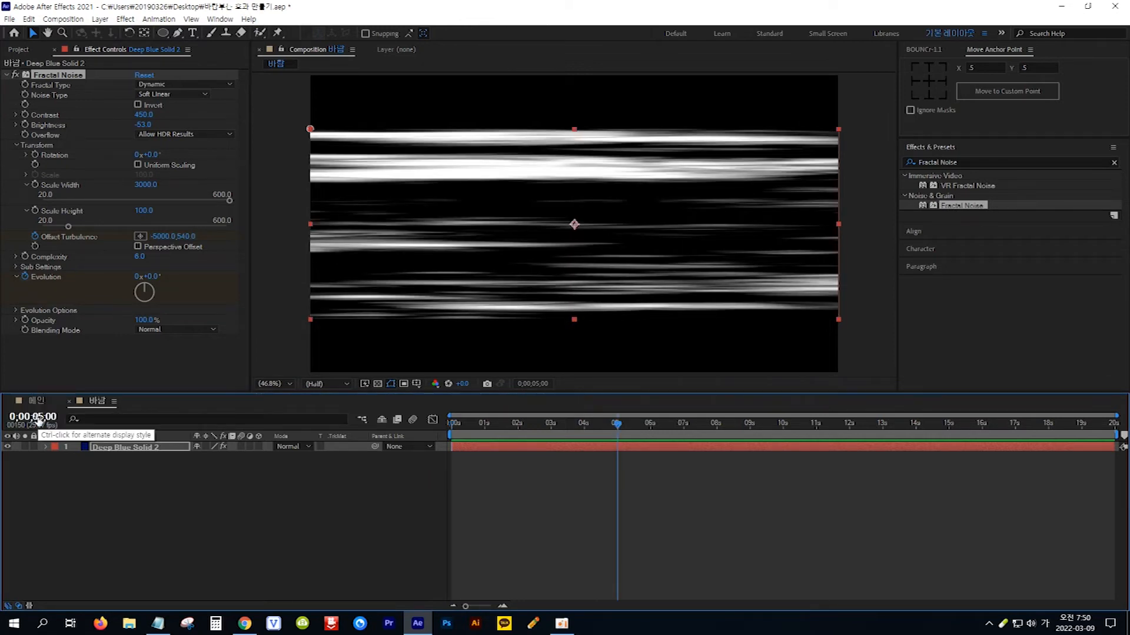
click(137, 276)
text(1)
key(Return)
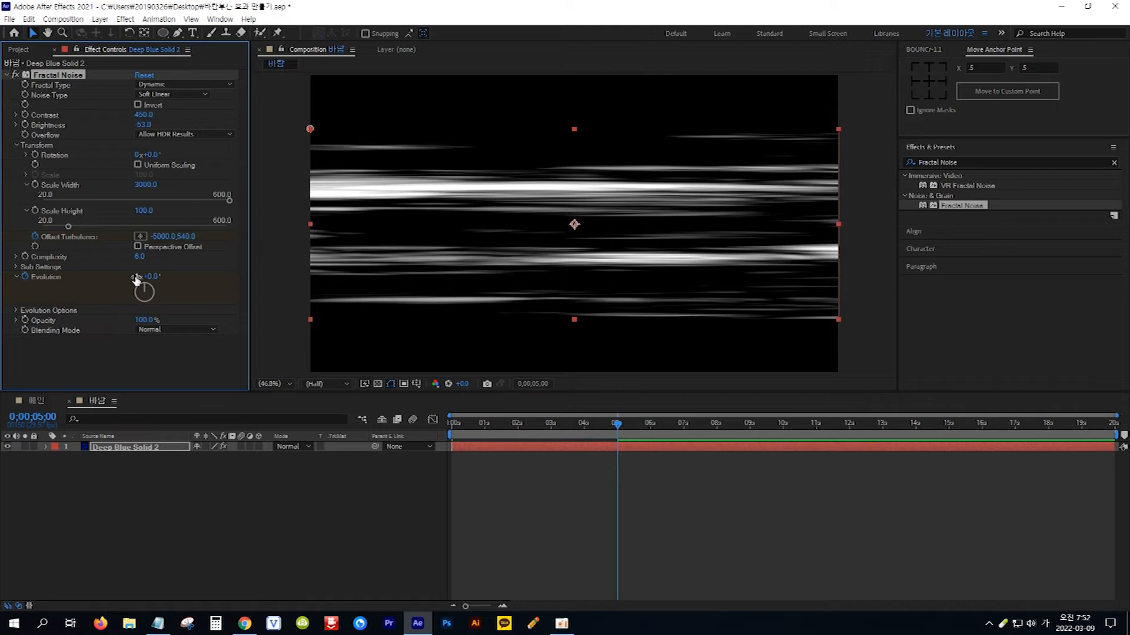
Step: Draw a rectangular mask on the noise solid, inset slightly from its side edges and enclosing nearly its full height
click(142, 447)
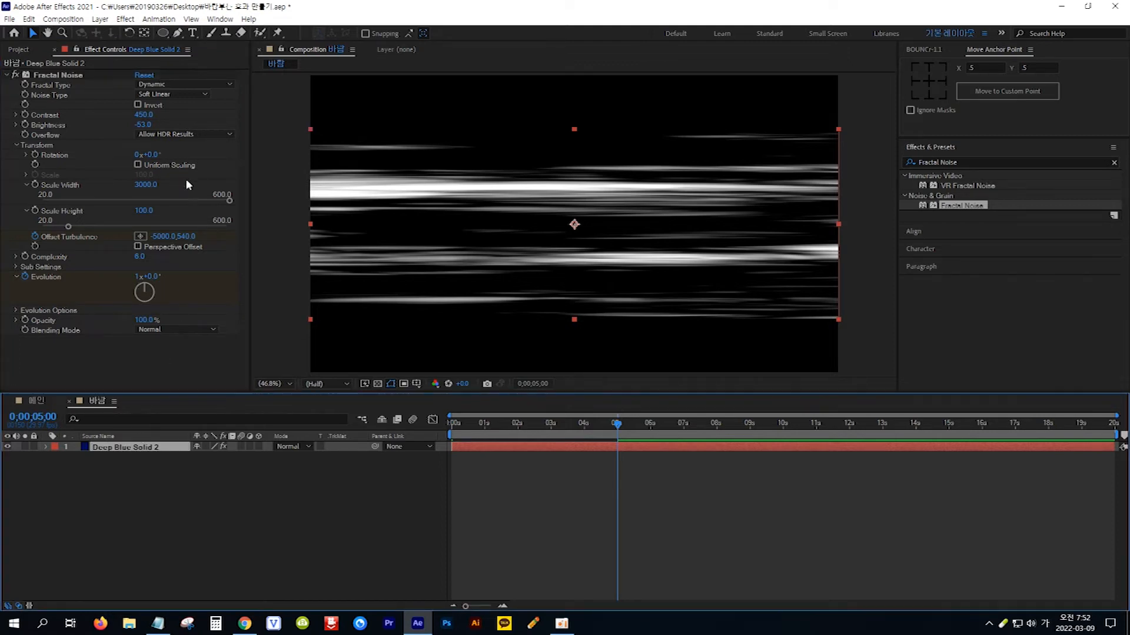
click(163, 33)
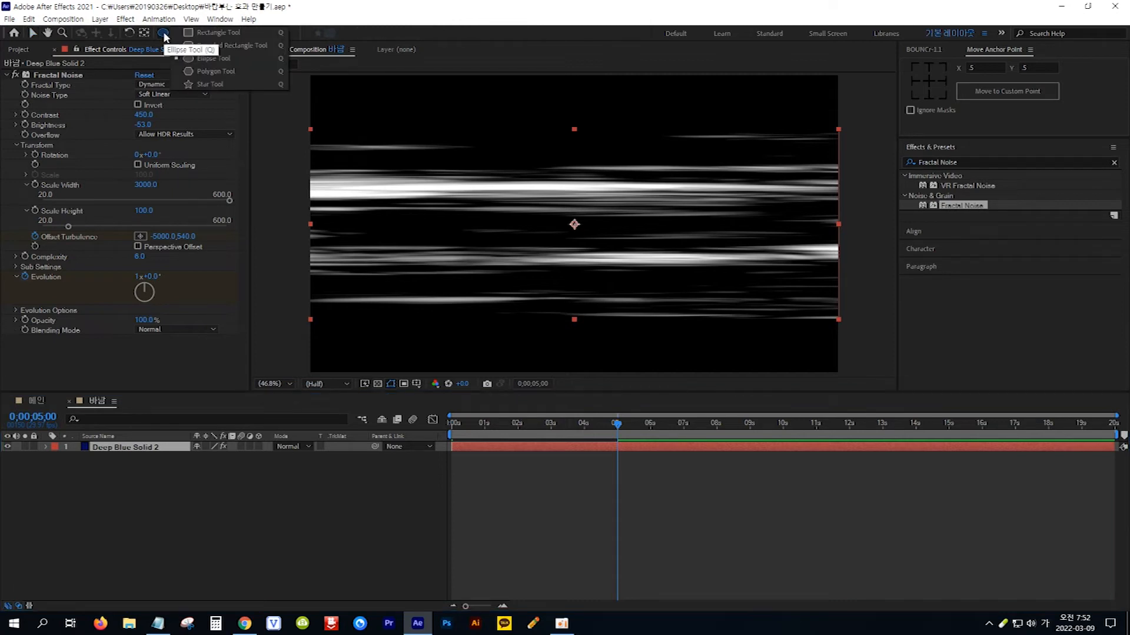
click(209, 33)
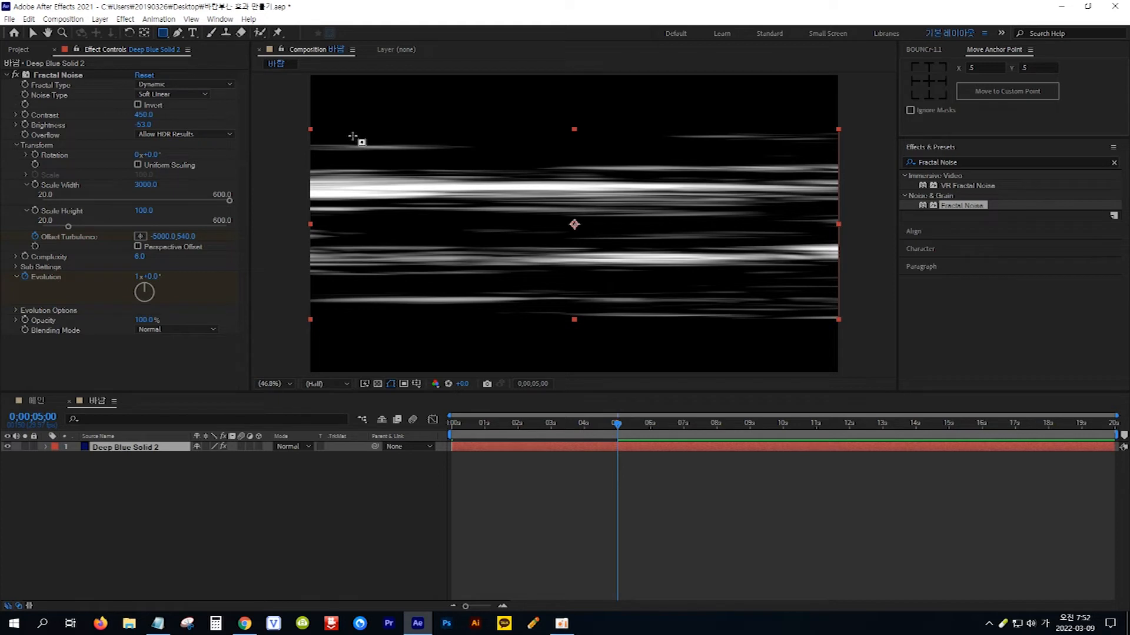
mouse_move(353, 136)
mouse_down()
mouse_move(524, 260)
mouse_move(667, 287)
mouse_move(785, 331)
mouse_move(790, 318)
mouse_up()
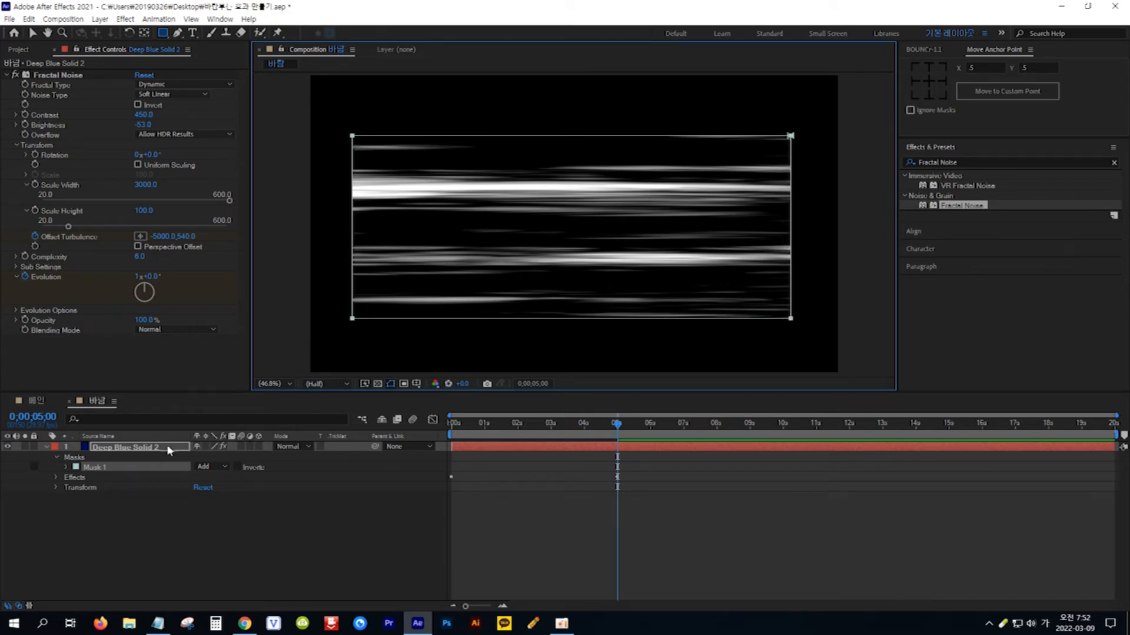
Step: Set the Mask Feather of the noise solid's rectangular mask to 150 pixels
click(66, 468)
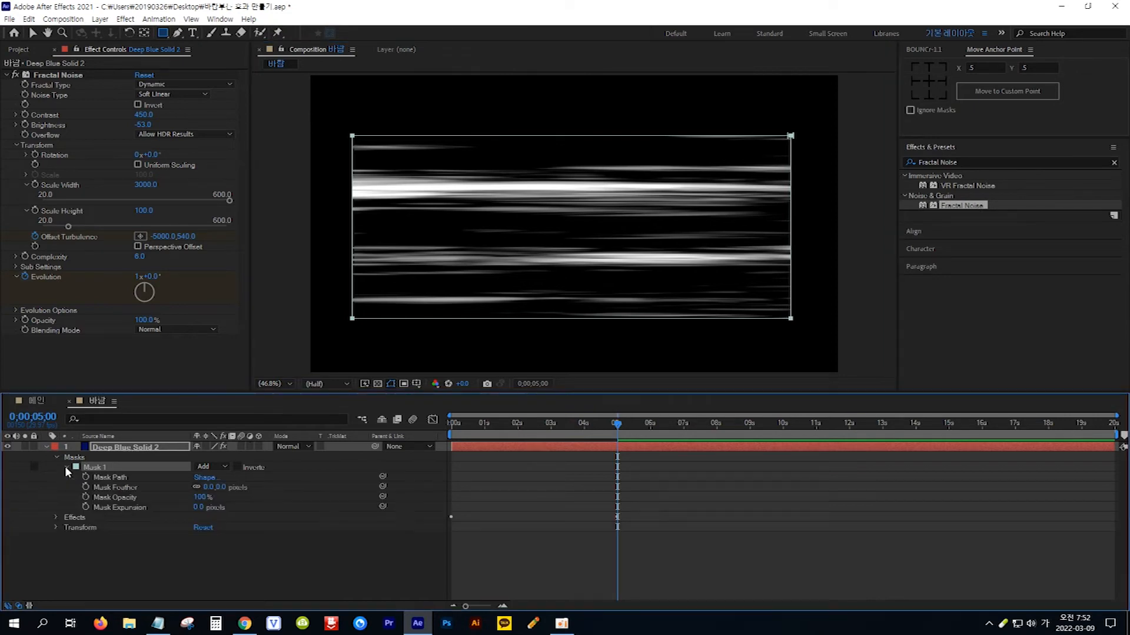
drag(221, 492, 301, 489)
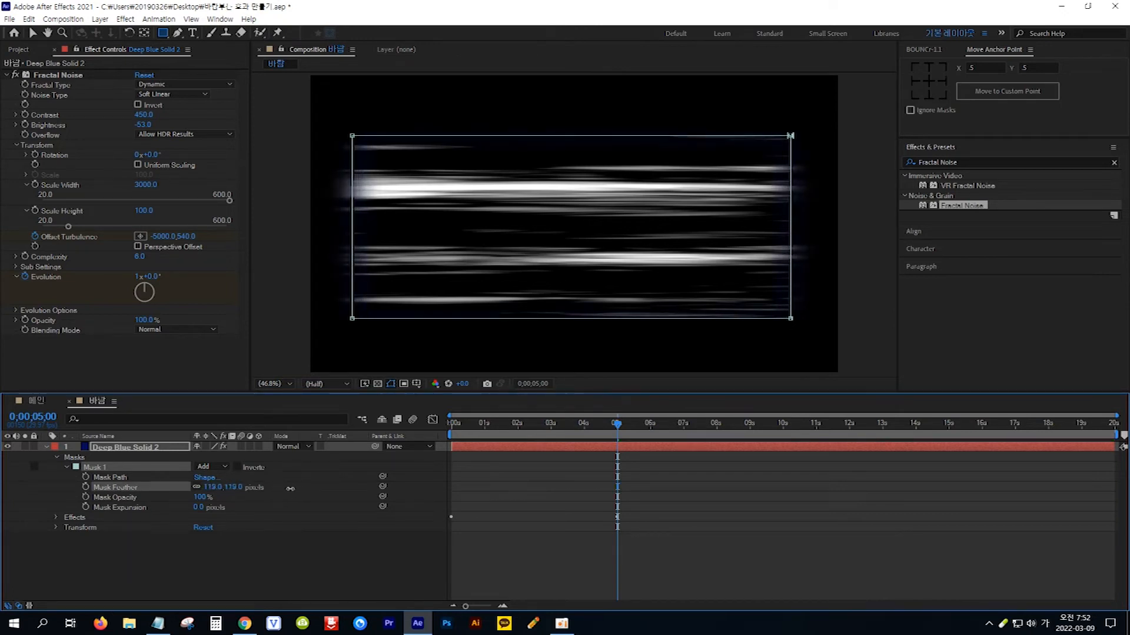
click(233, 487)
text(150)
key(Return)
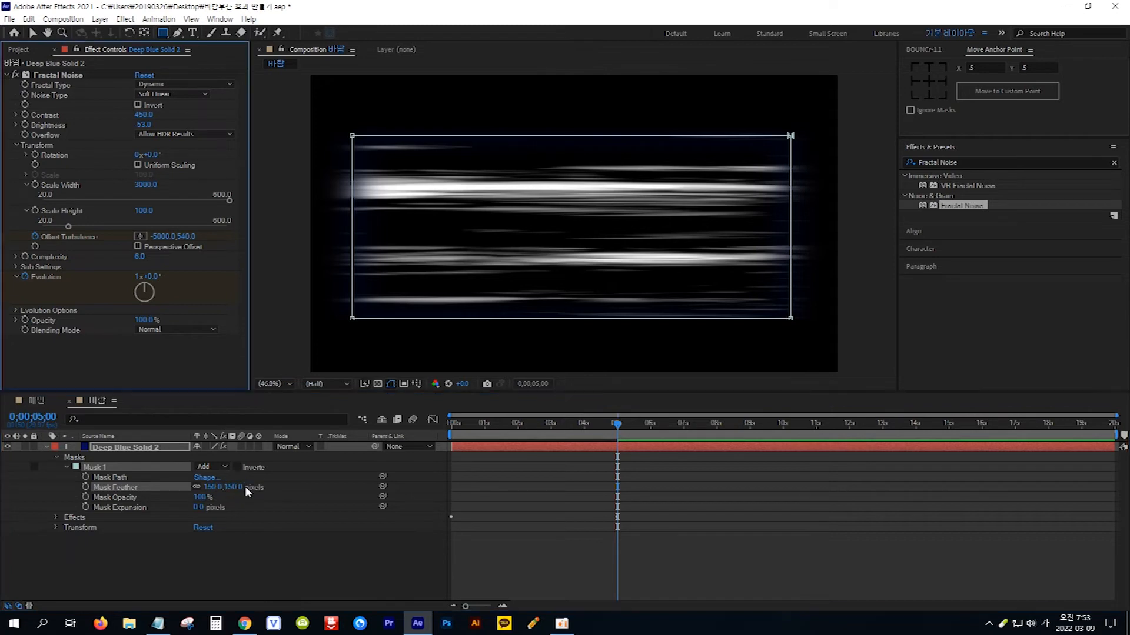
Step: Add the 바람 composition as the top layer of the 메인 composition and set its blending mode to Screen
click(37, 401)
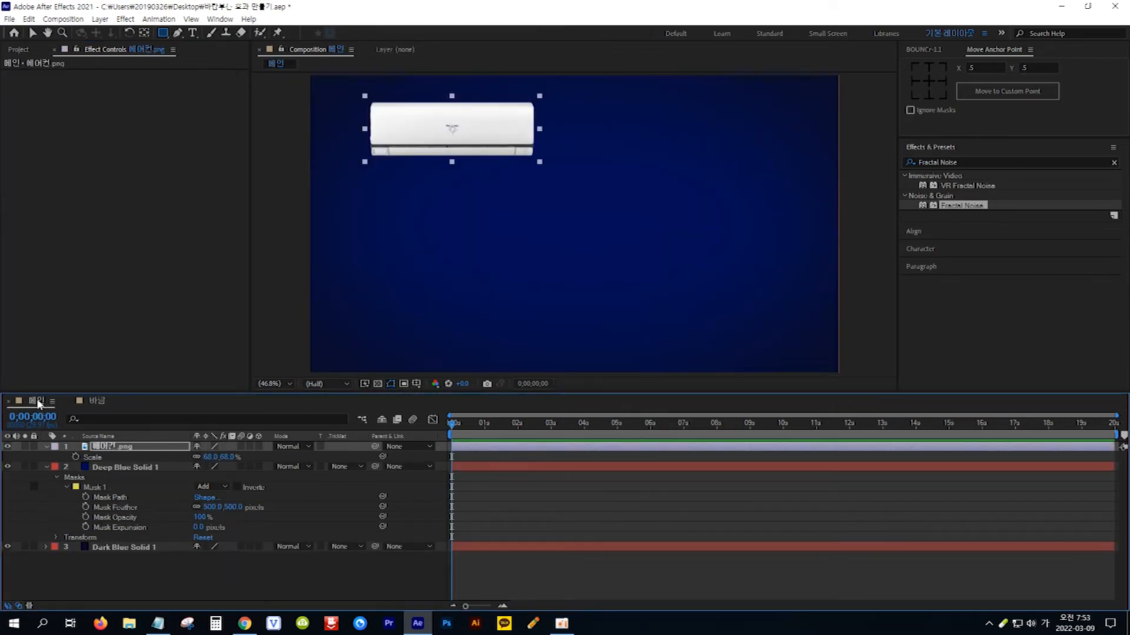
click(19, 50)
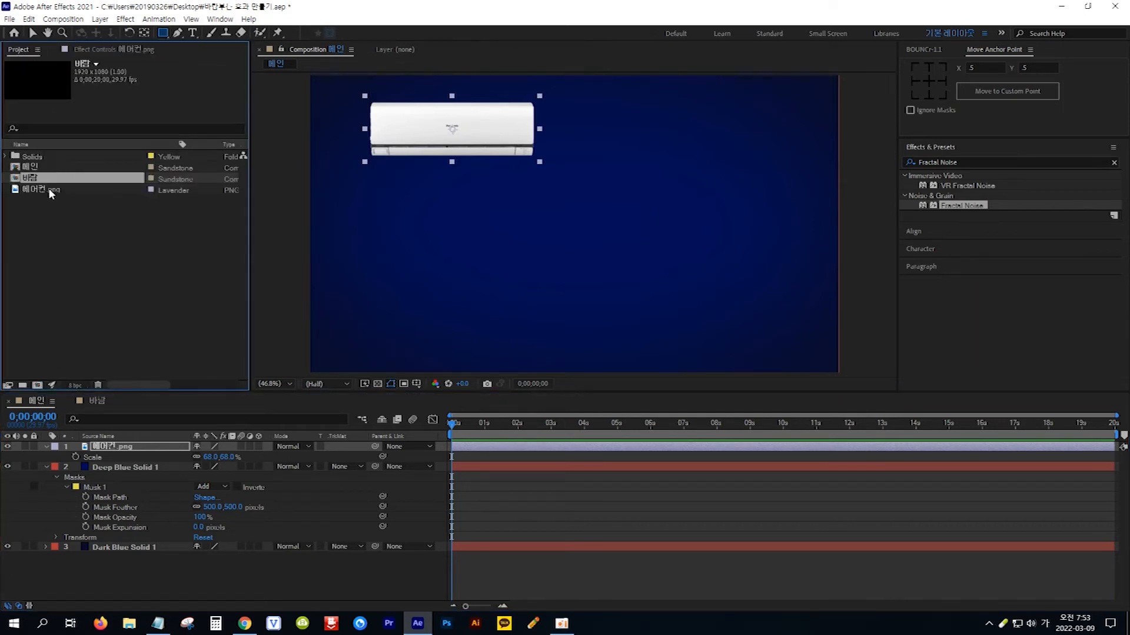
drag(47, 184, 126, 454)
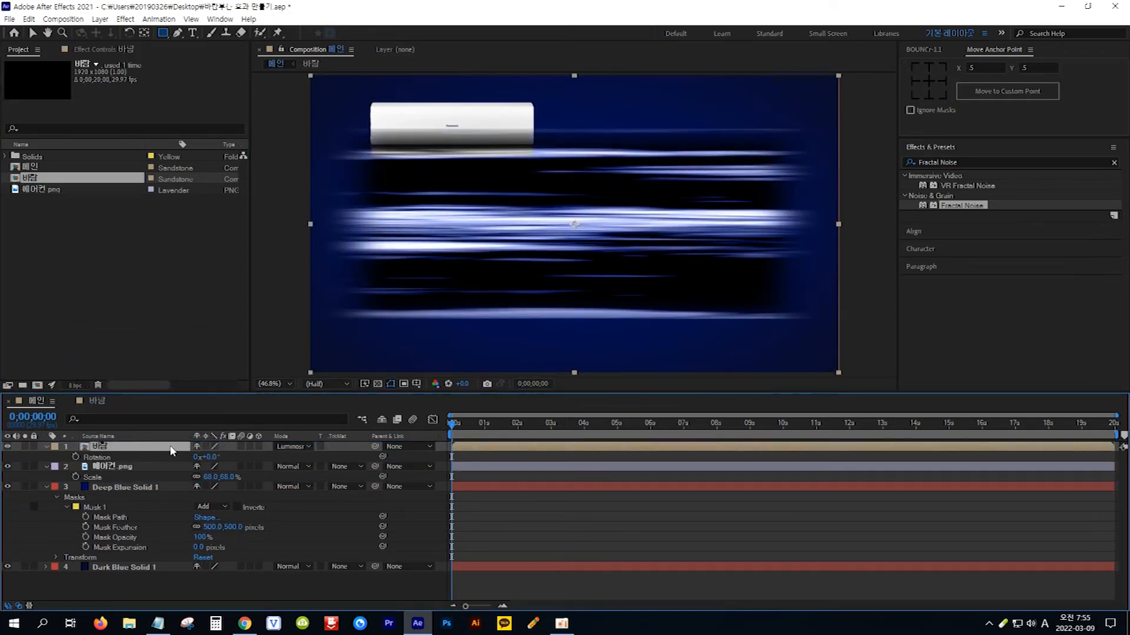
click(308, 446)
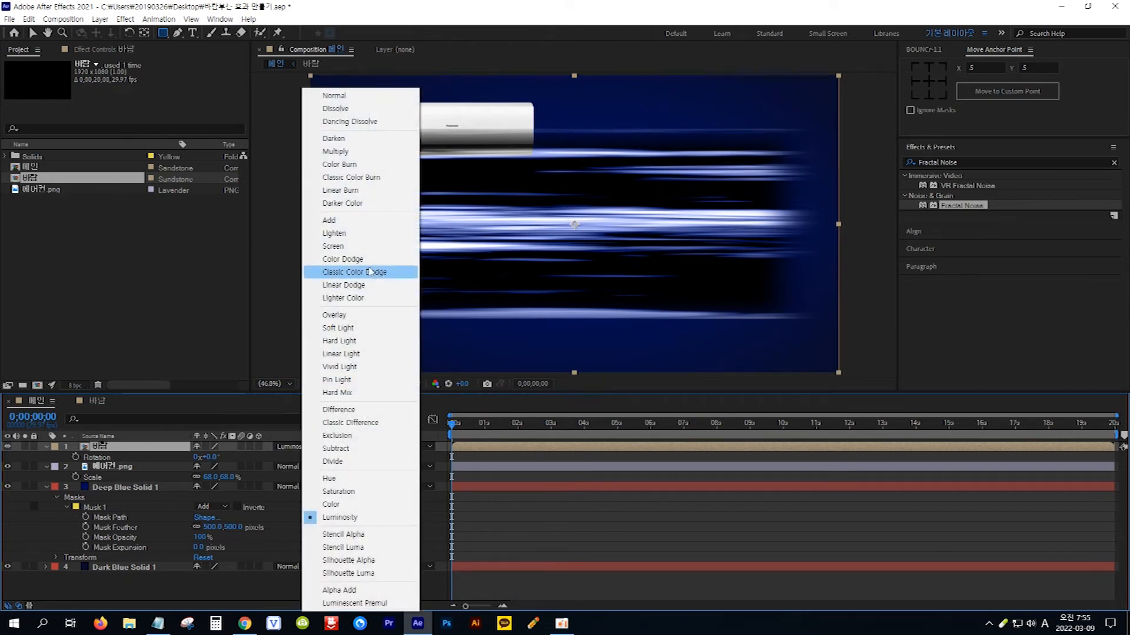
click(333, 245)
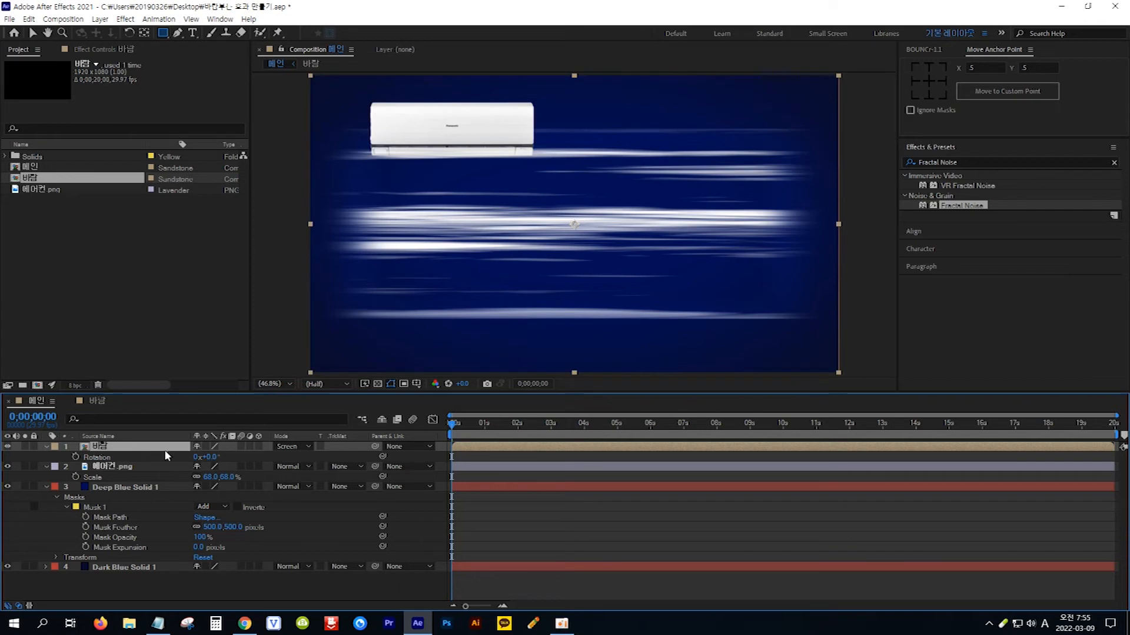
Step: Set the 바람 layer's Rotation to -90° in the 메인 composition
key(r)
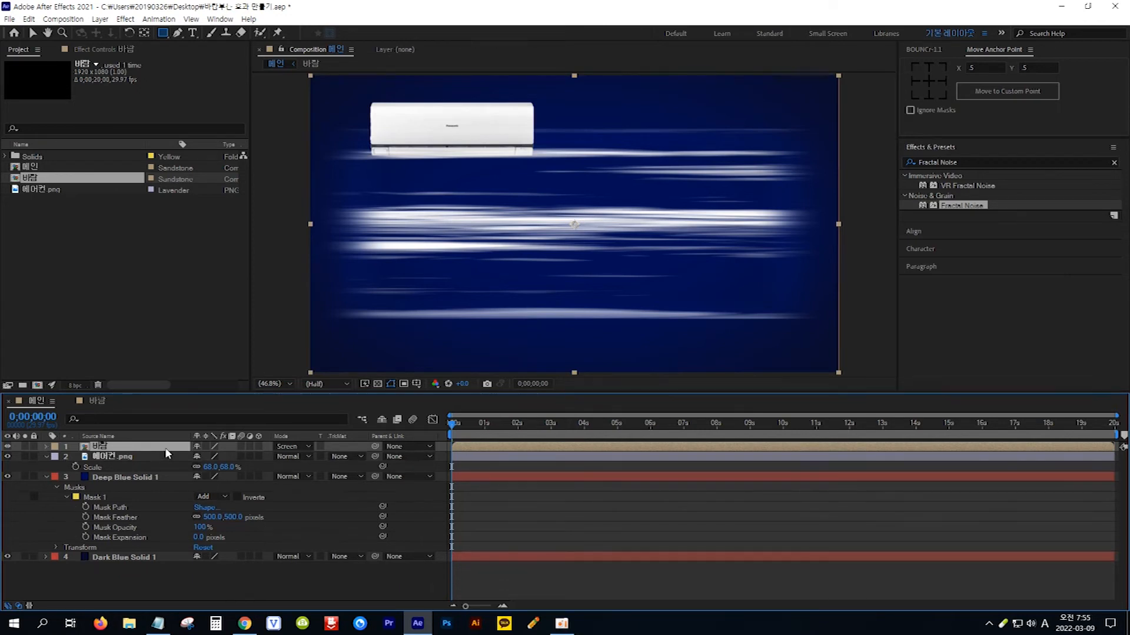
key(r)
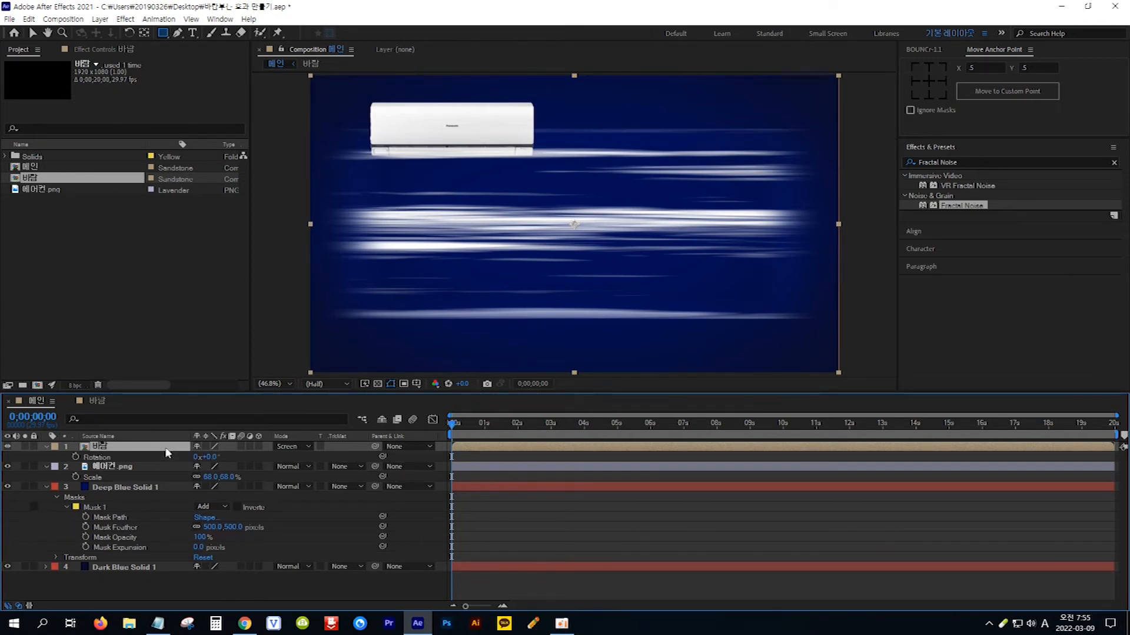
click(210, 457)
text(90)
key(Return)
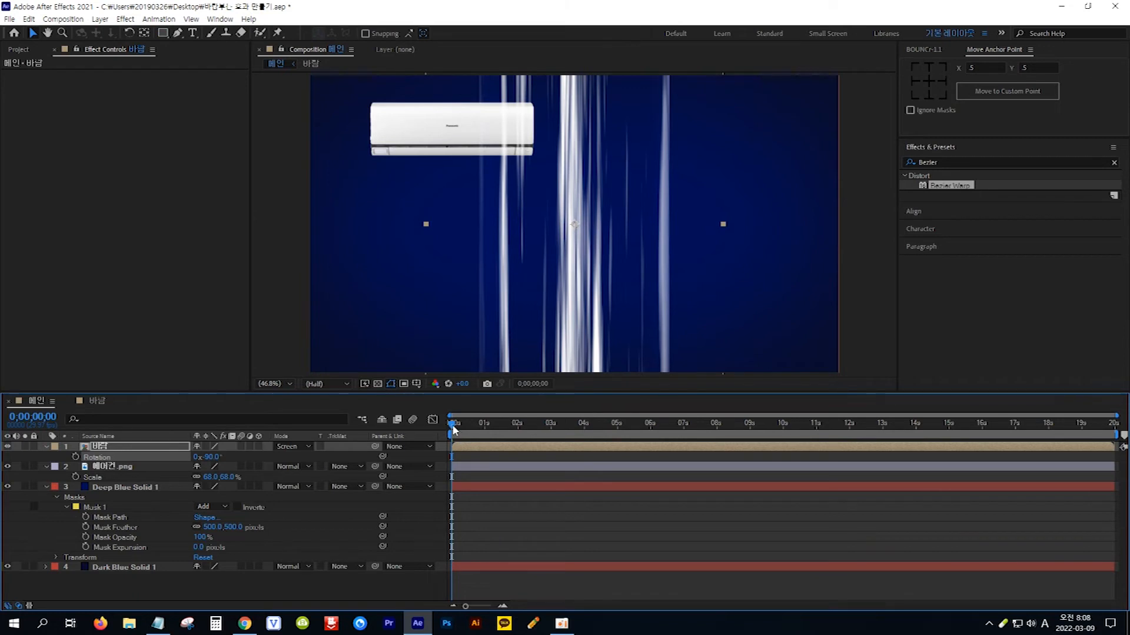
Step: Copy the effect name CC Cross Blur from the notes, find that effect and apply it to the 바람 layer
mouse_move(454, 430)
mouse_down()
mouse_move(520, 440)
mouse_move(447, 438)
mouse_up()
click(159, 626)
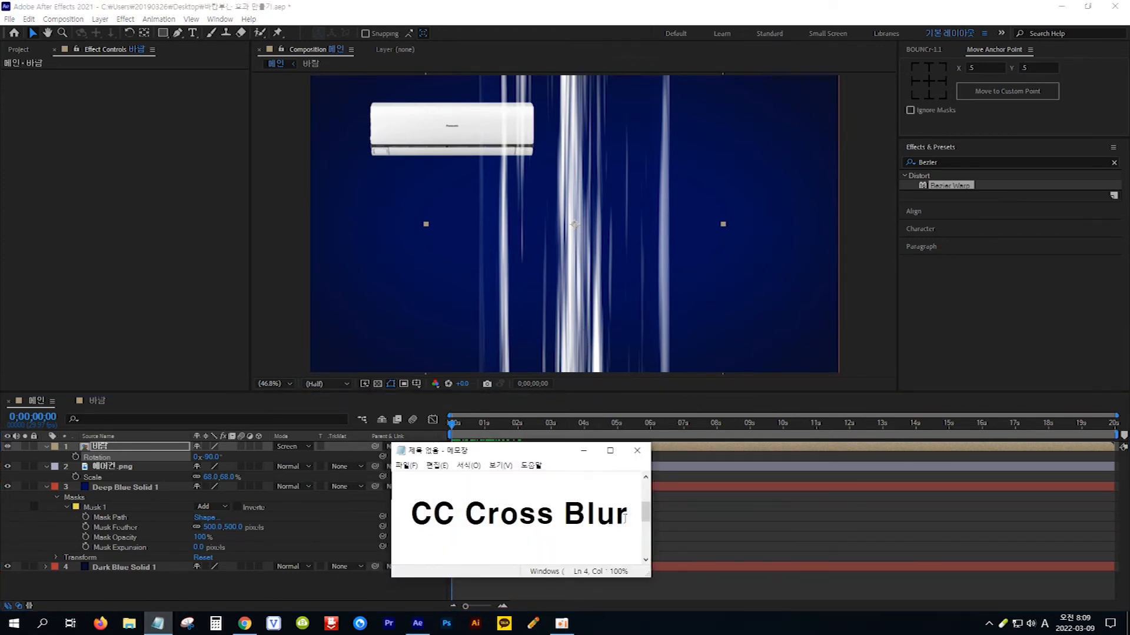
drag(626, 518, 412, 513)
key(ctrl+c)
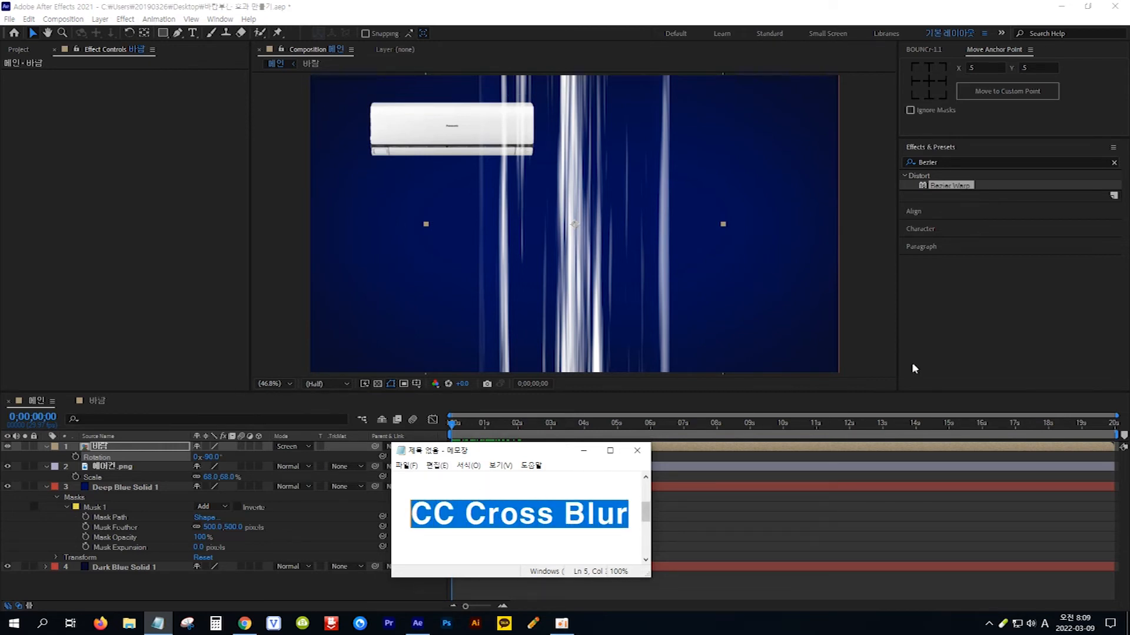
click(953, 163)
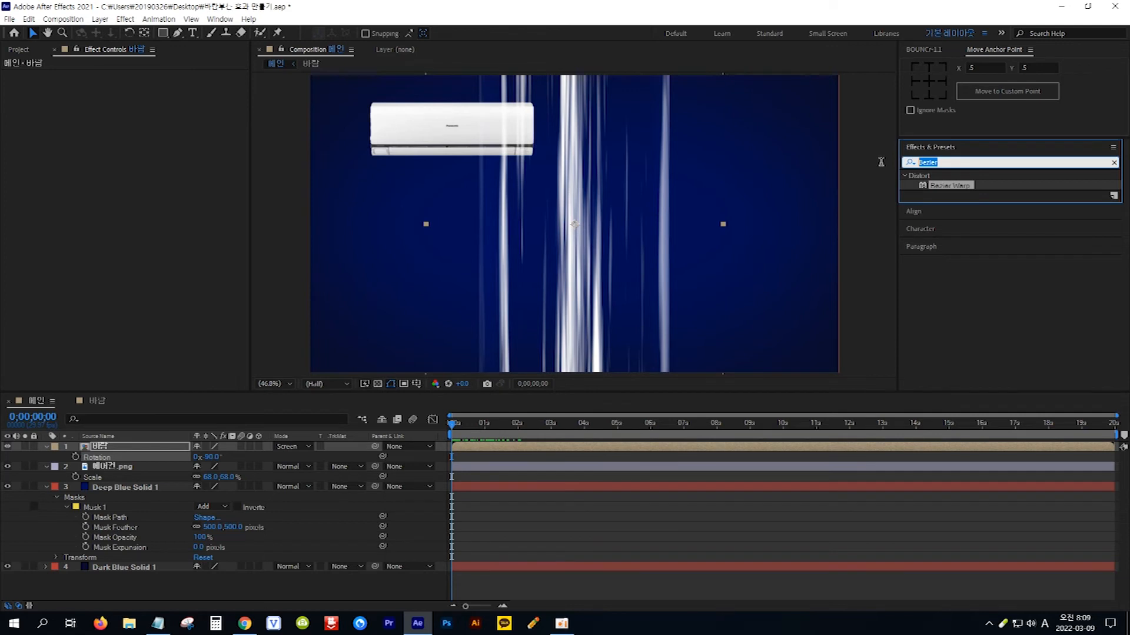
key(ctrl+v)
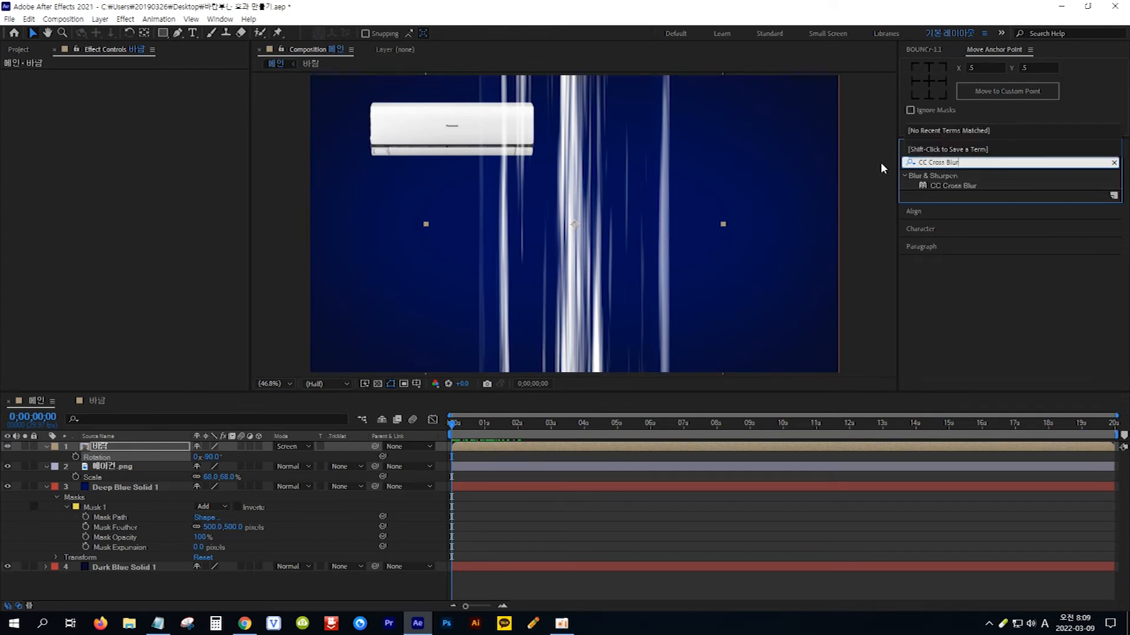
click(962, 186)
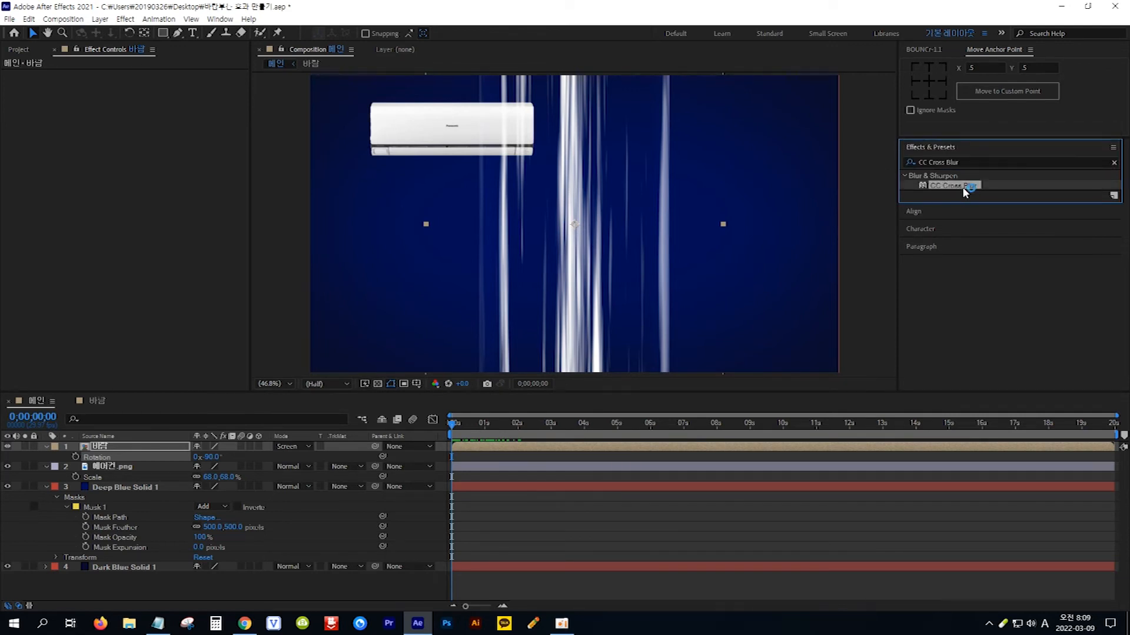
drag(965, 190, 147, 448)
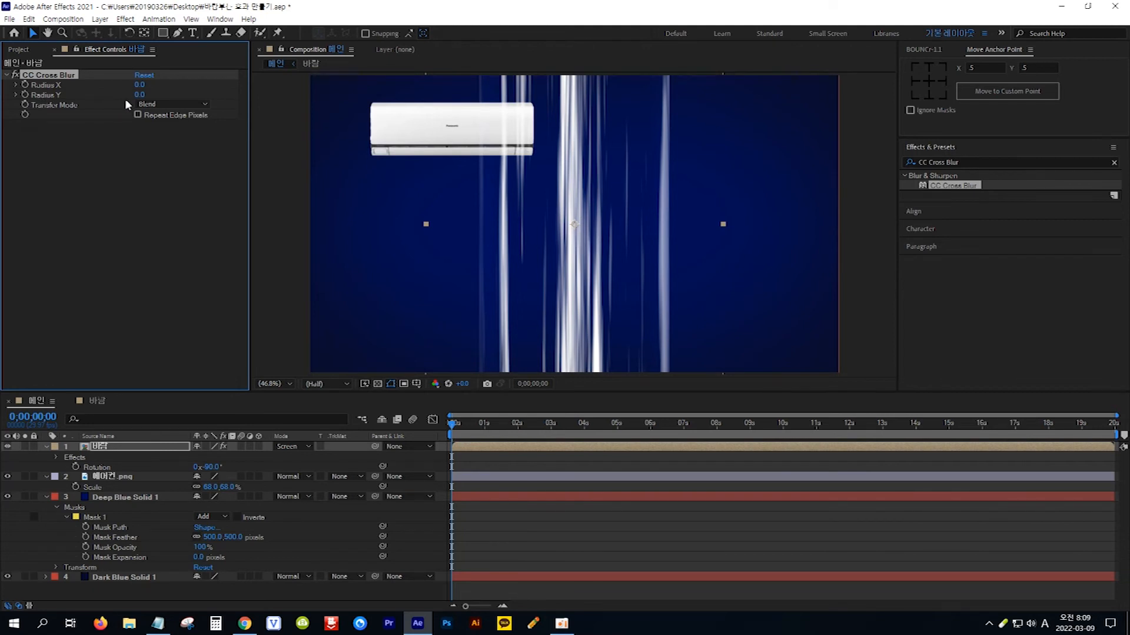
Step: Set Radius Y of the 바람 layer's CC Cross Blur to 200
mouse_move(138, 98)
mouse_down()
mouse_move(192, 97)
mouse_move(147, 97)
mouse_move(174, 94)
mouse_up()
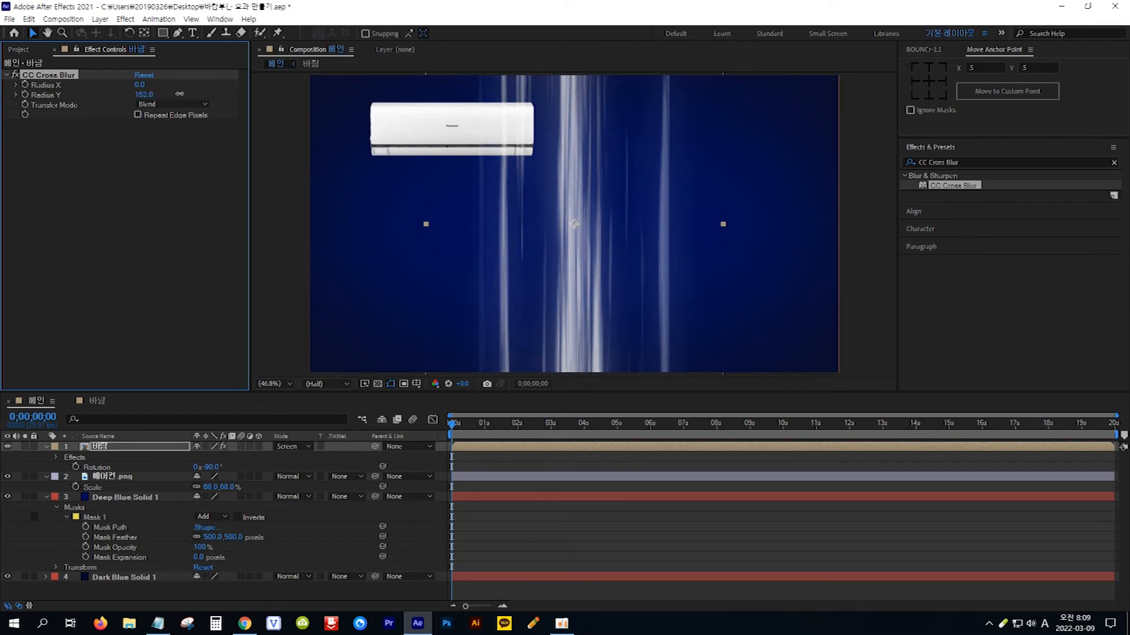
click(144, 95)
text(200)
Step: Narrow the 바람 layer to about one and a half times the air conditioner's width and centre it under the unit
drag(578, 131, 514, 239)
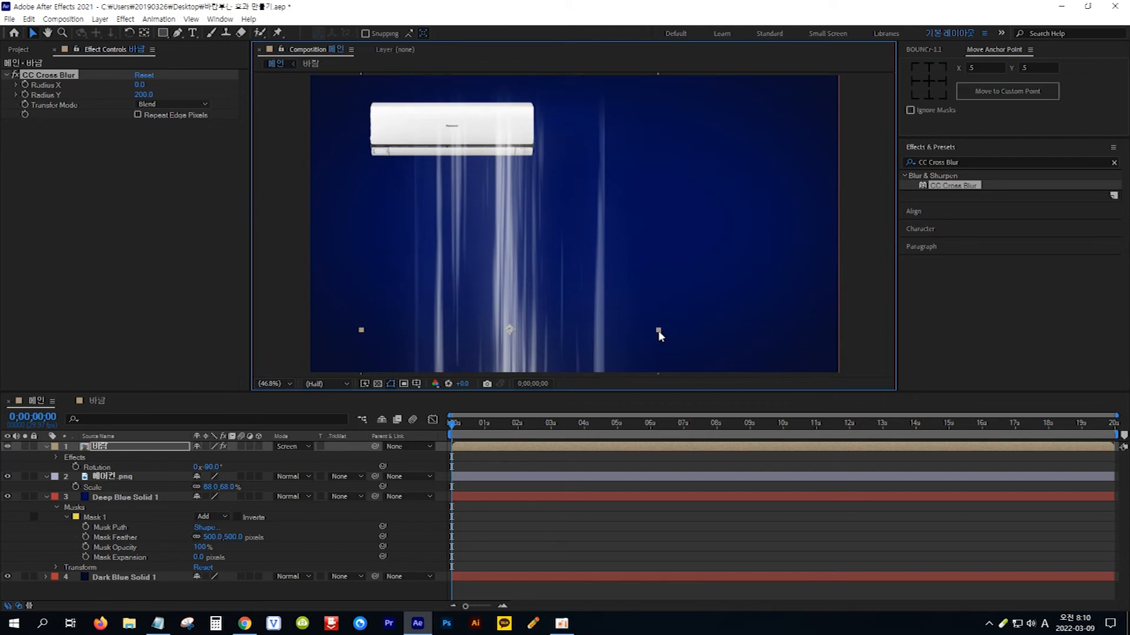
drag(658, 330, 622, 330)
mouse_move(546, 203)
mouse_down()
mouse_move(500, 242)
mouse_move(496, 259)
mouse_move(493, 240)
mouse_up()
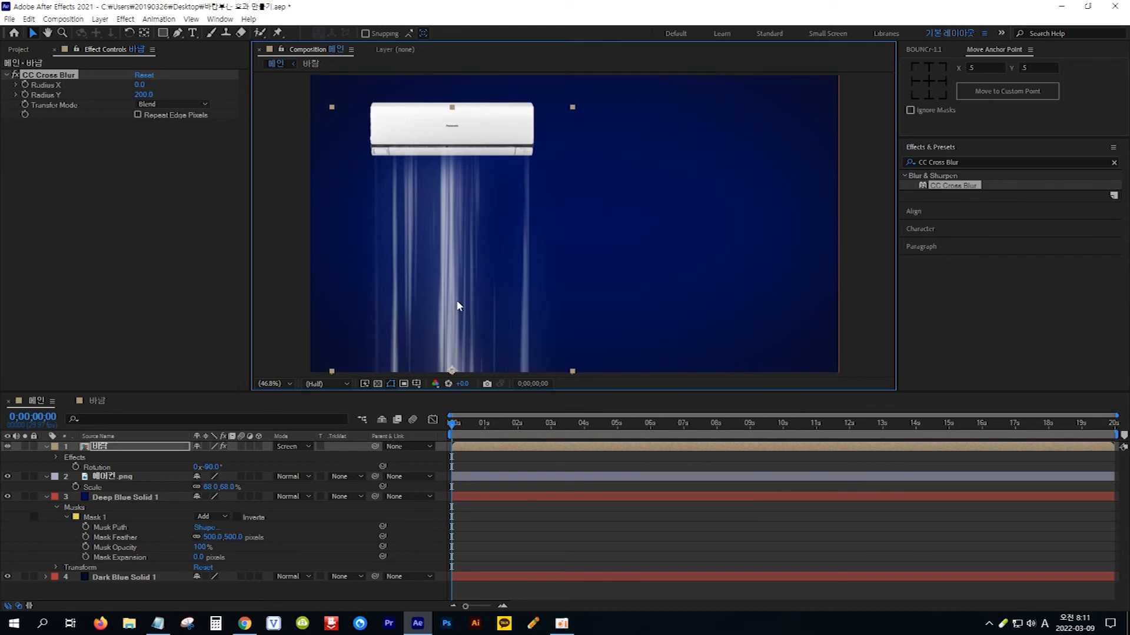
Step: Copy the effect name Bezier Warp from the notes, find that effect and apply it to the 바람 layer
click(157, 623)
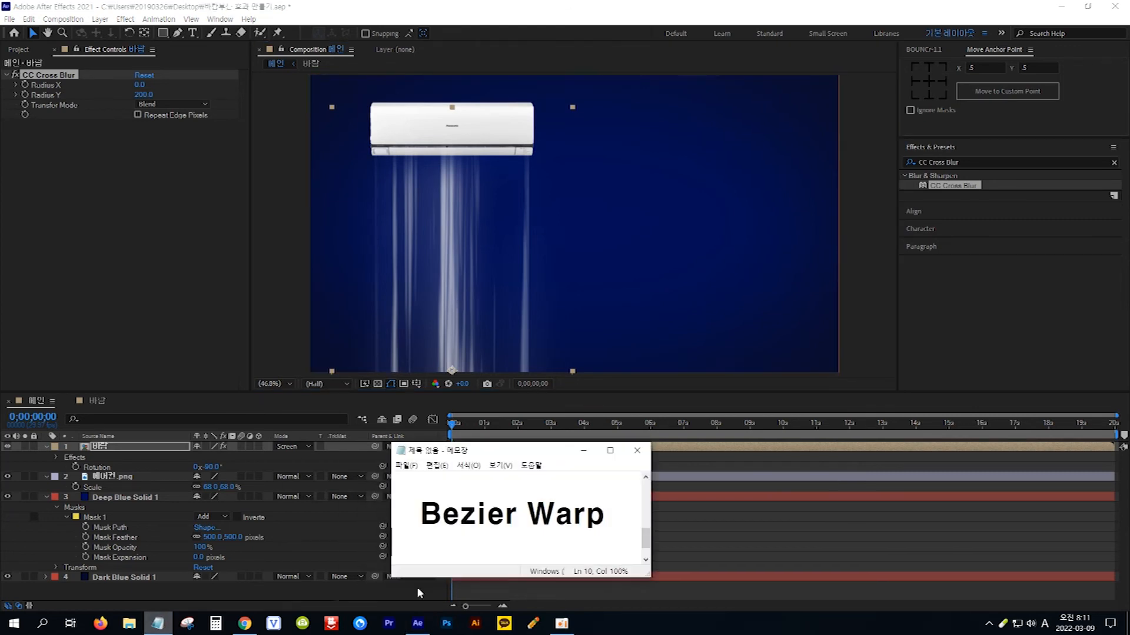
drag(605, 515, 425, 517)
key(ctrl+c)
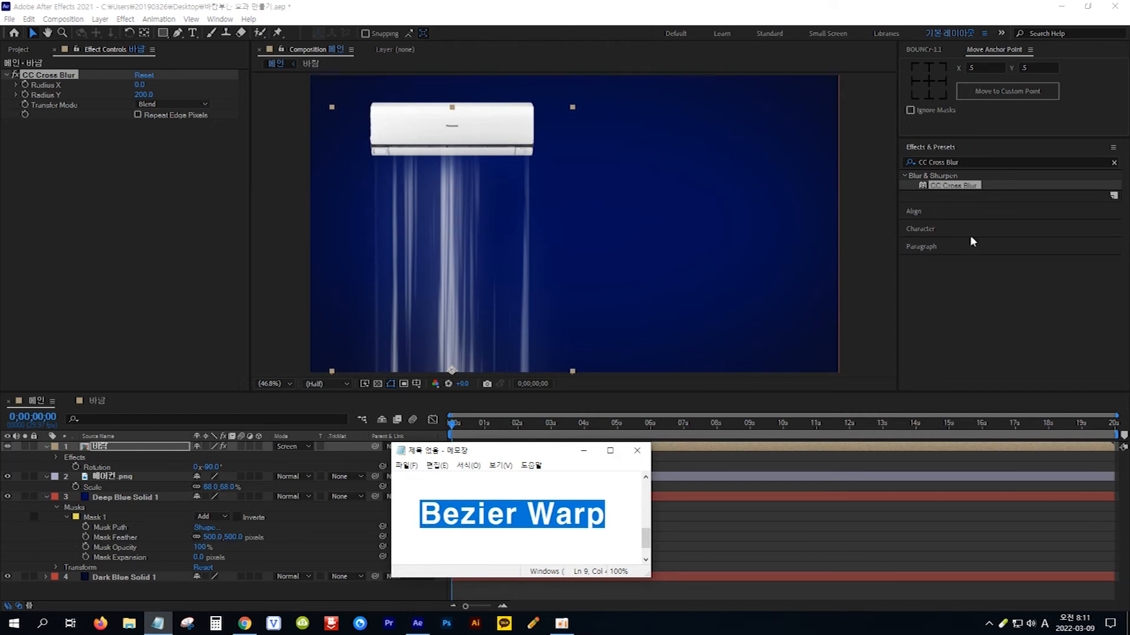
click(976, 161)
key(ctrl+v)
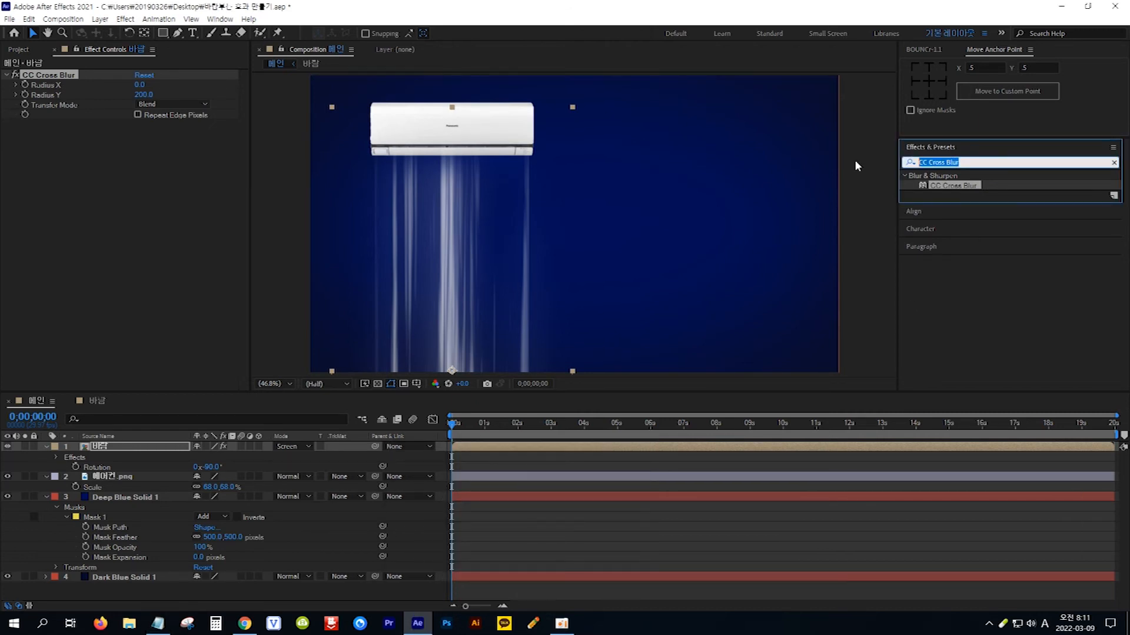
click(964, 186)
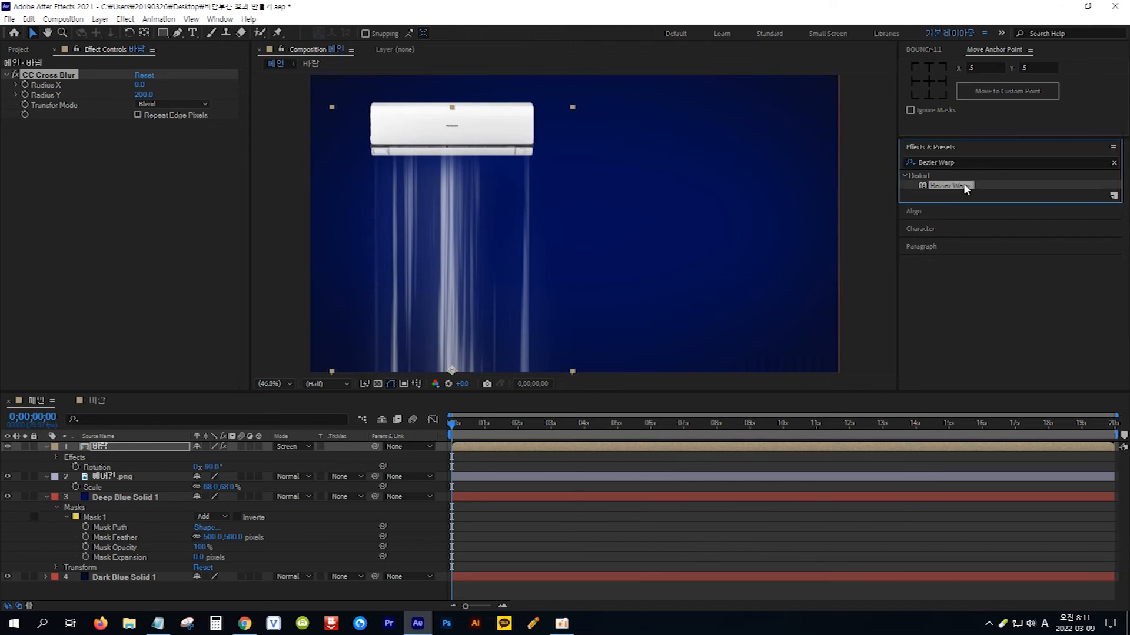
drag(964, 187, 163, 446)
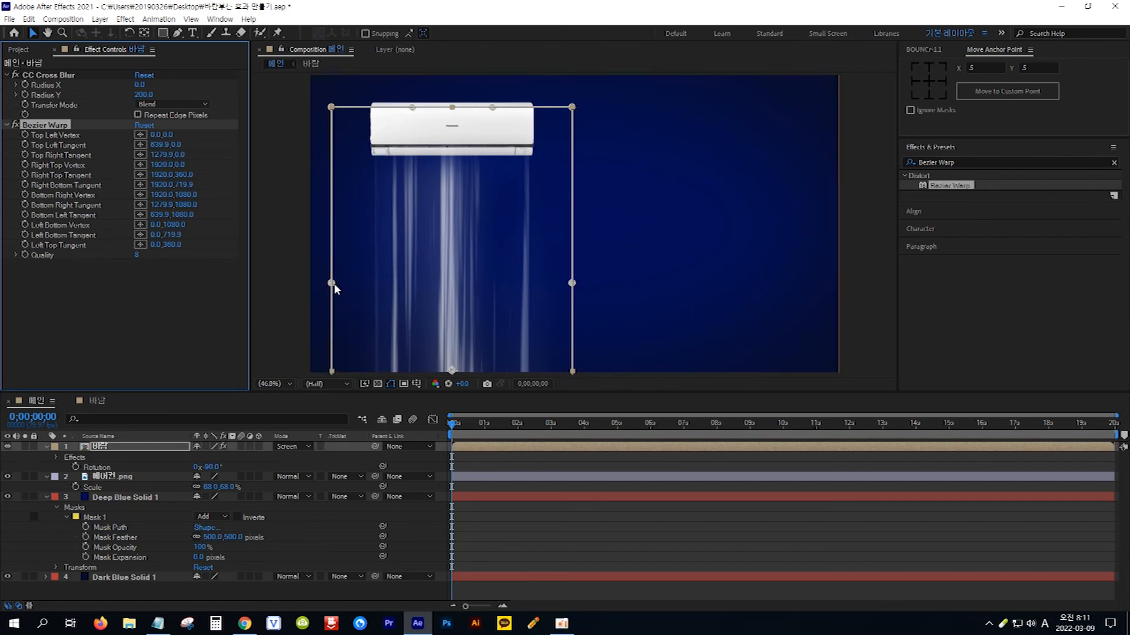
Step: Bend the wind toward the lower right with Bezier Warp, moving Bottom Left Tangent to about 664, 5021 and Top Left Vertex to about 752, 1788
click(291, 385)
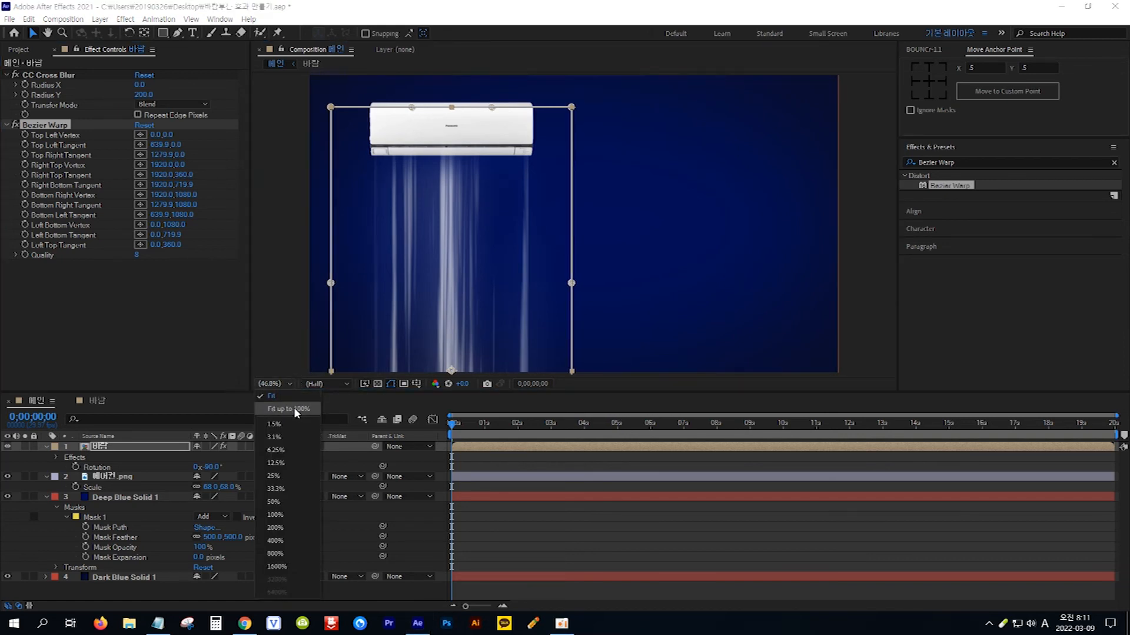
click(283, 461)
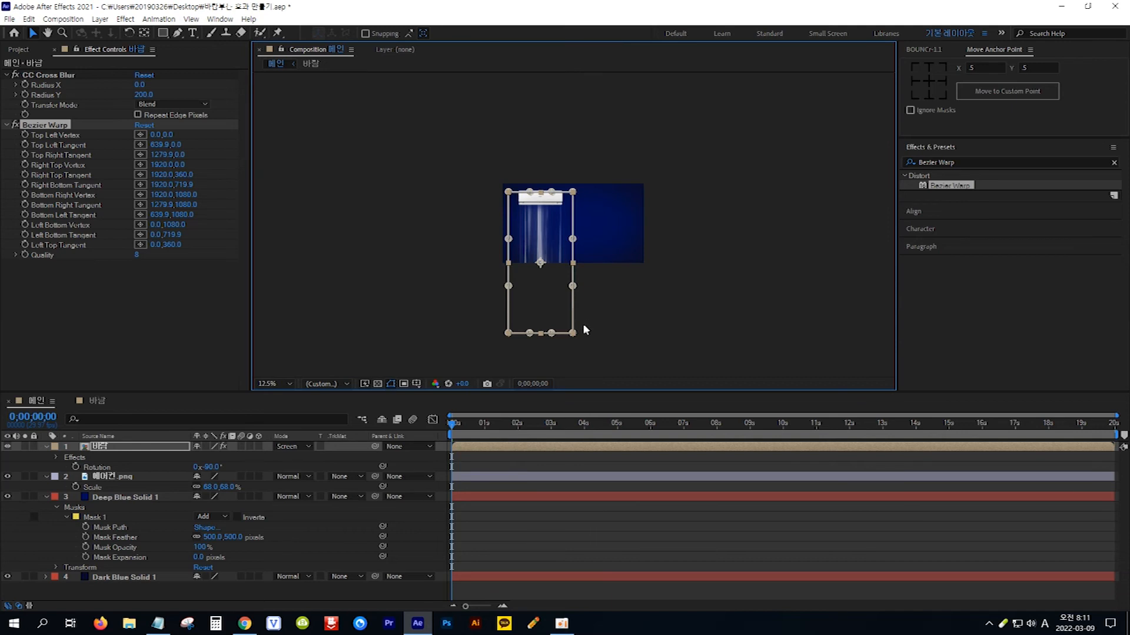
drag(577, 288, 808, 283)
drag(509, 333, 615, 283)
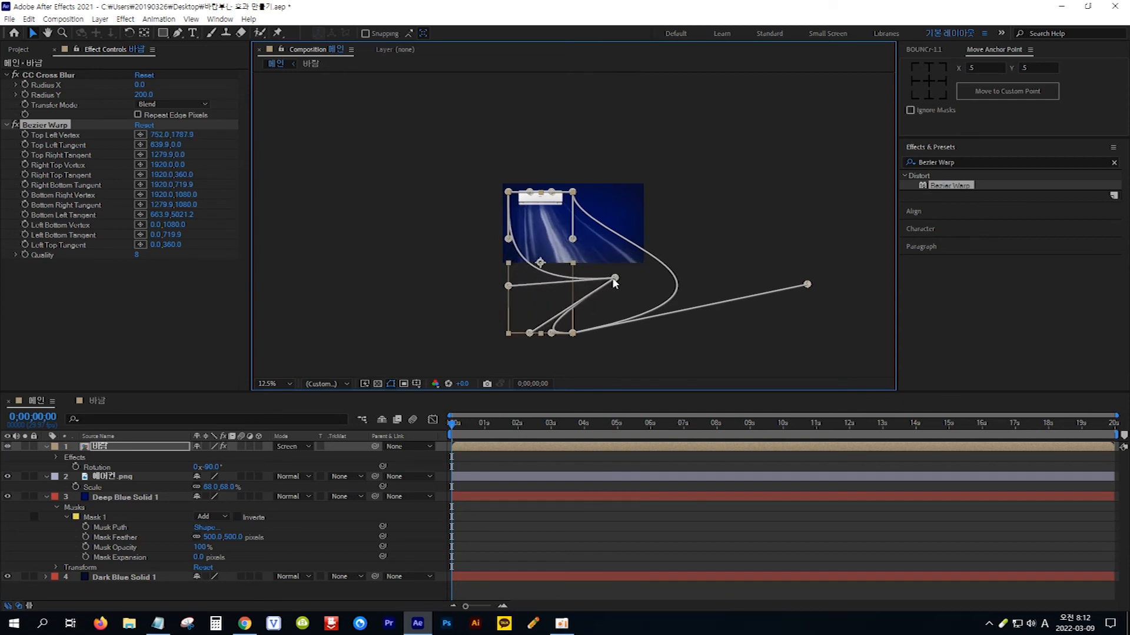
click(289, 383)
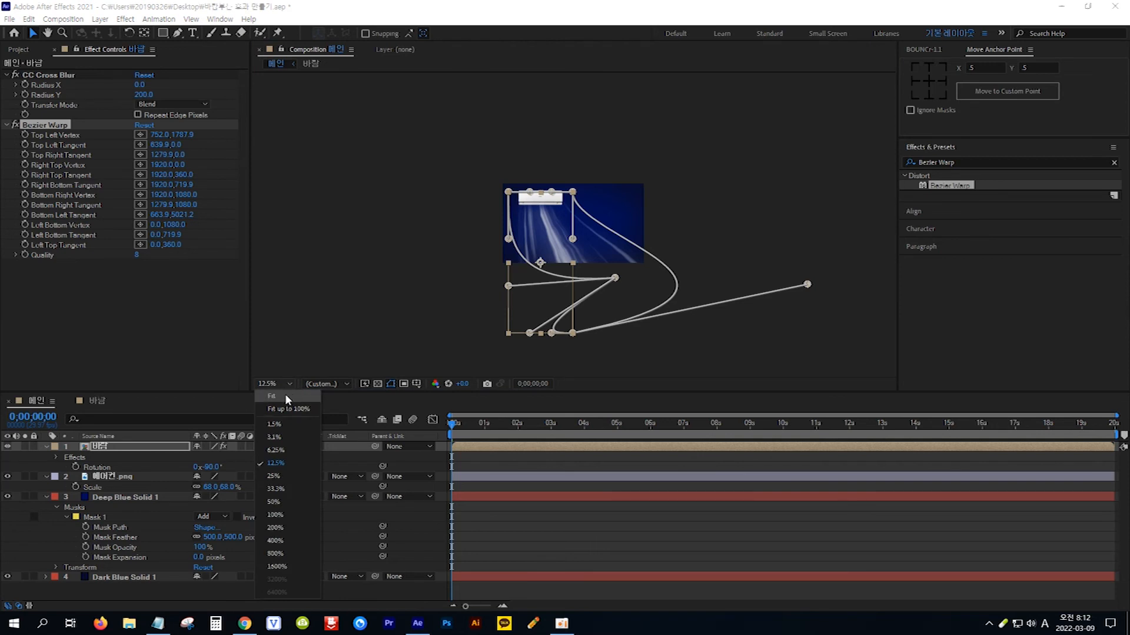
click(285, 395)
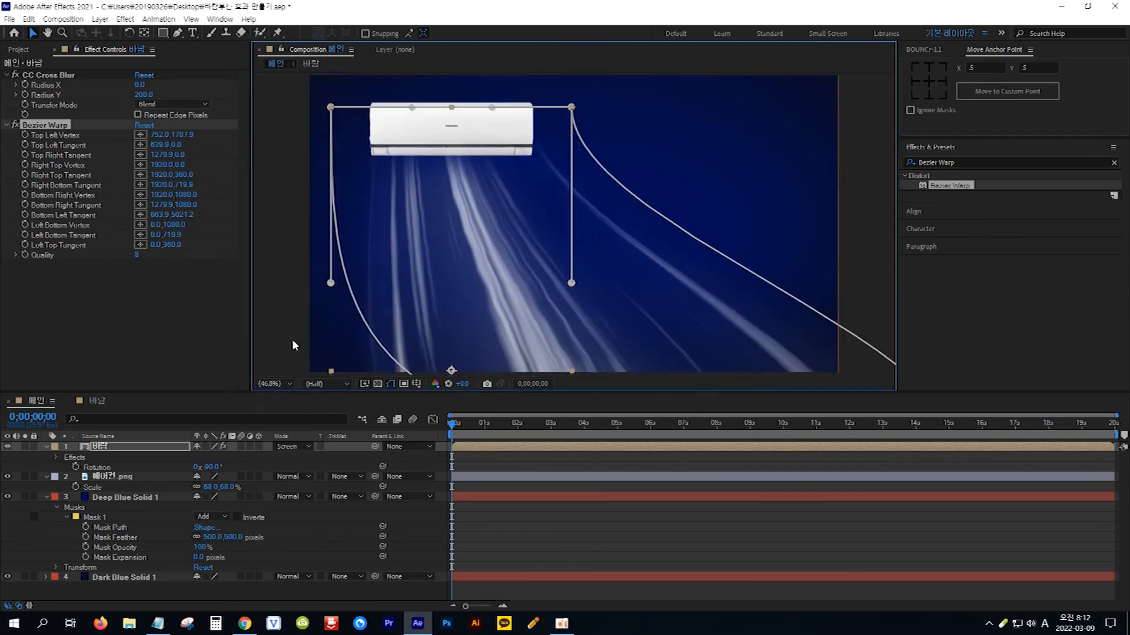
click(292, 339)
Step: Preview the warped wind animation from the start of the 메인 composition
click(453, 428)
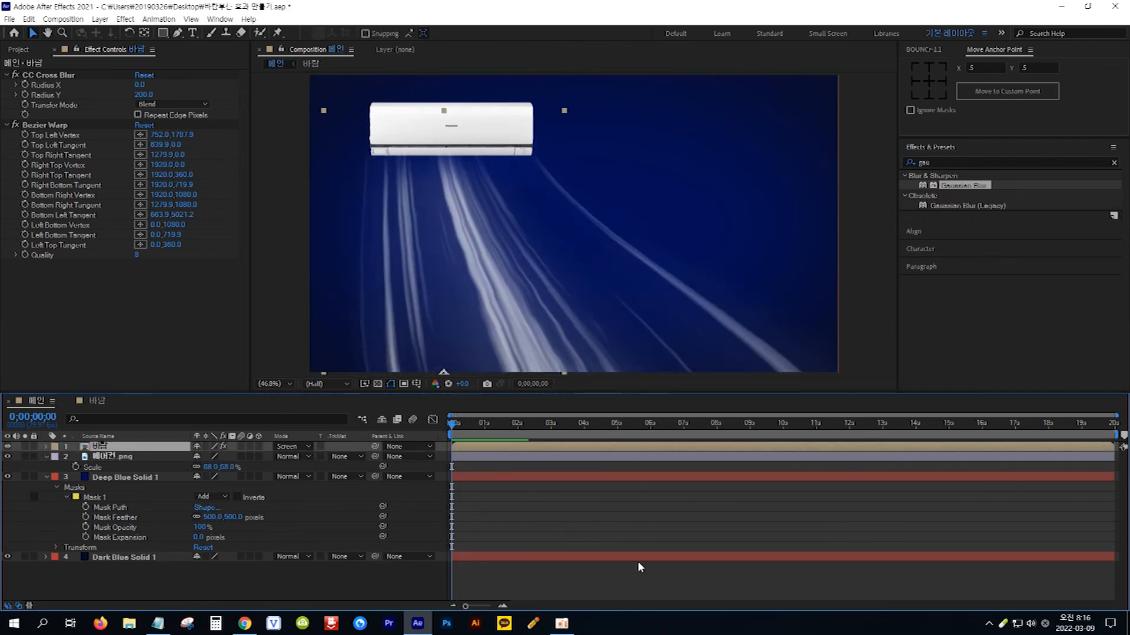
key(space)
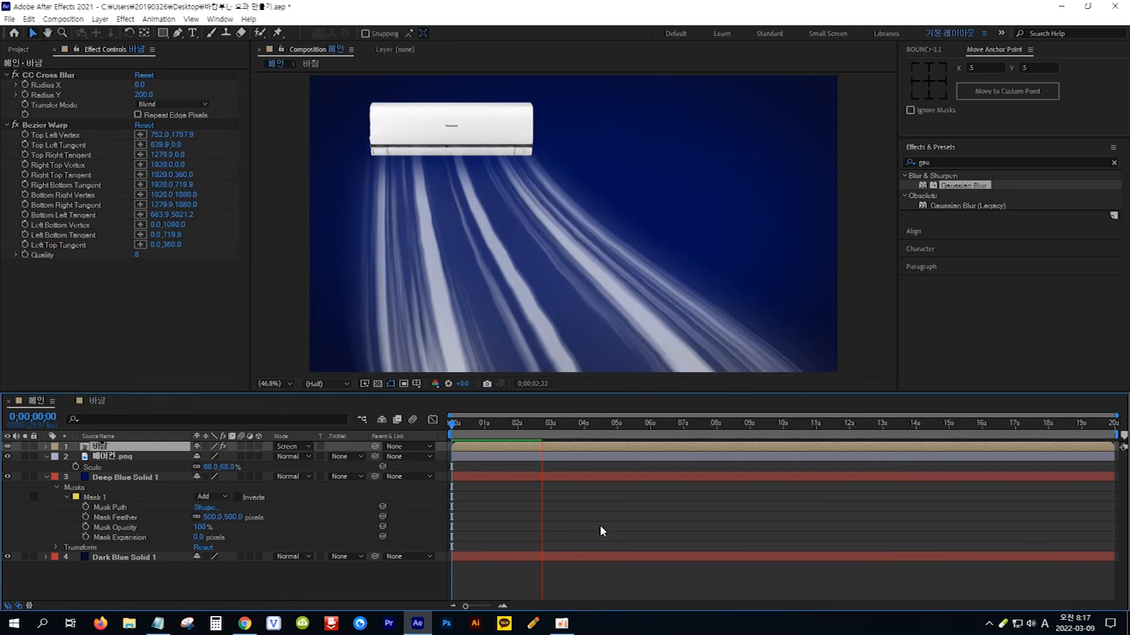
key(space)
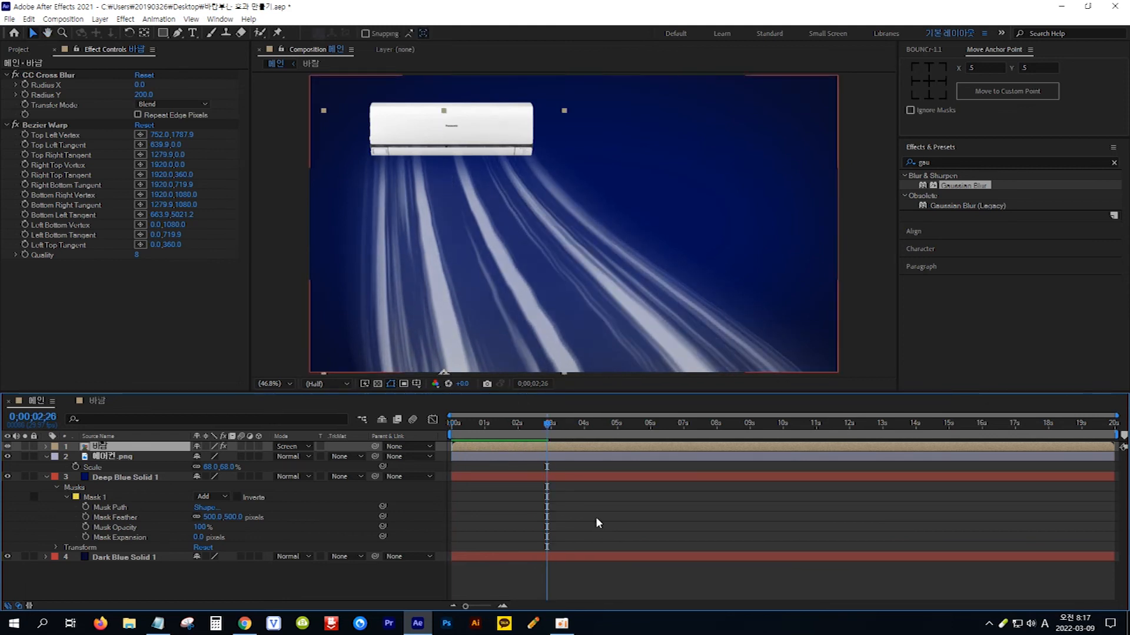
Step: Apply Gaussian Blur to the 바람 layer and raise its Blurriness to about 60.3
click(158, 623)
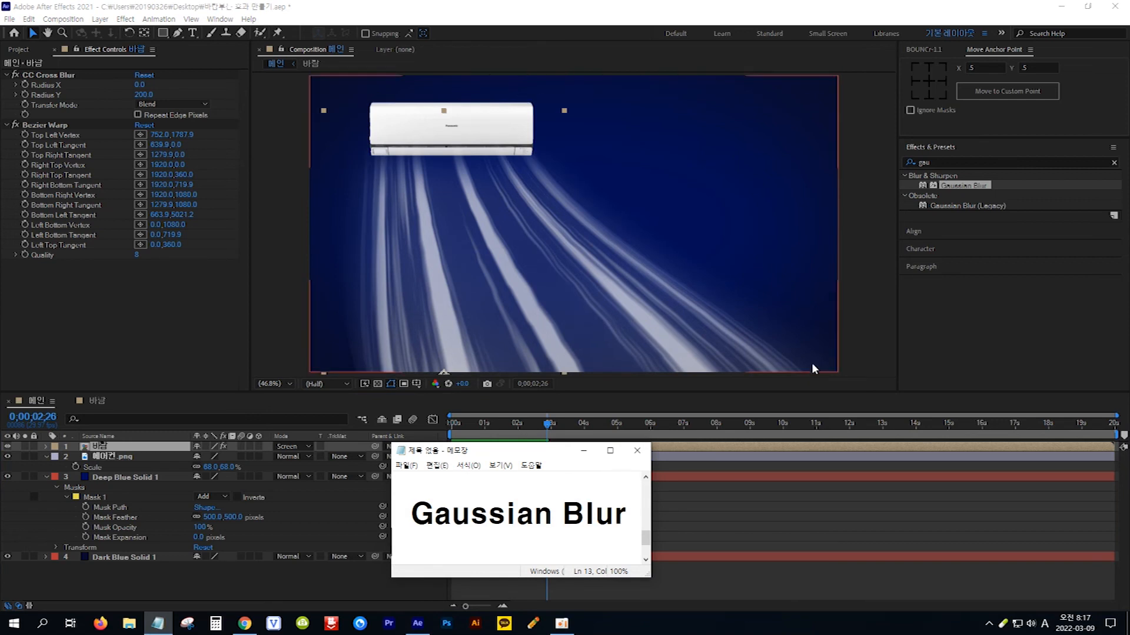
click(965, 186)
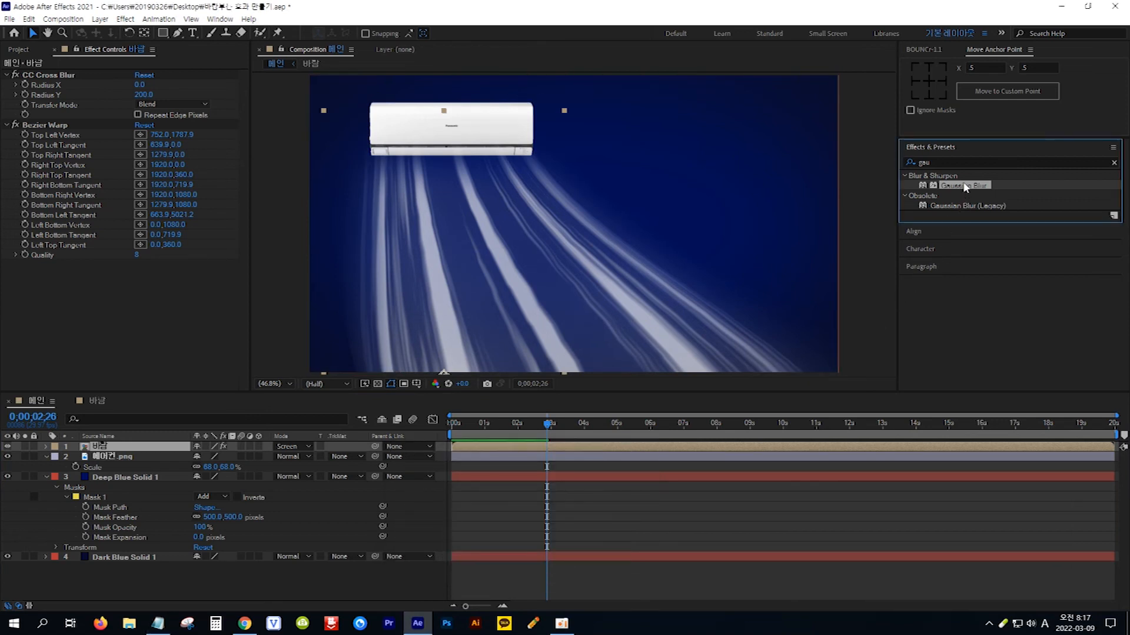
drag(966, 188, 144, 447)
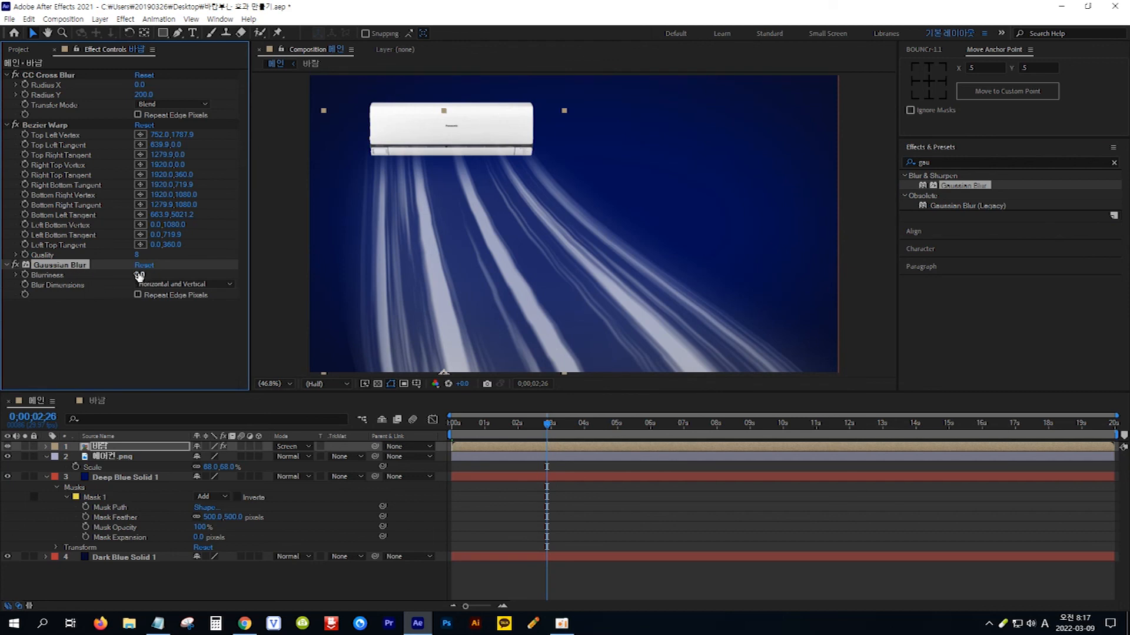
drag(139, 275, 264, 274)
drag(139, 276, 247, 275)
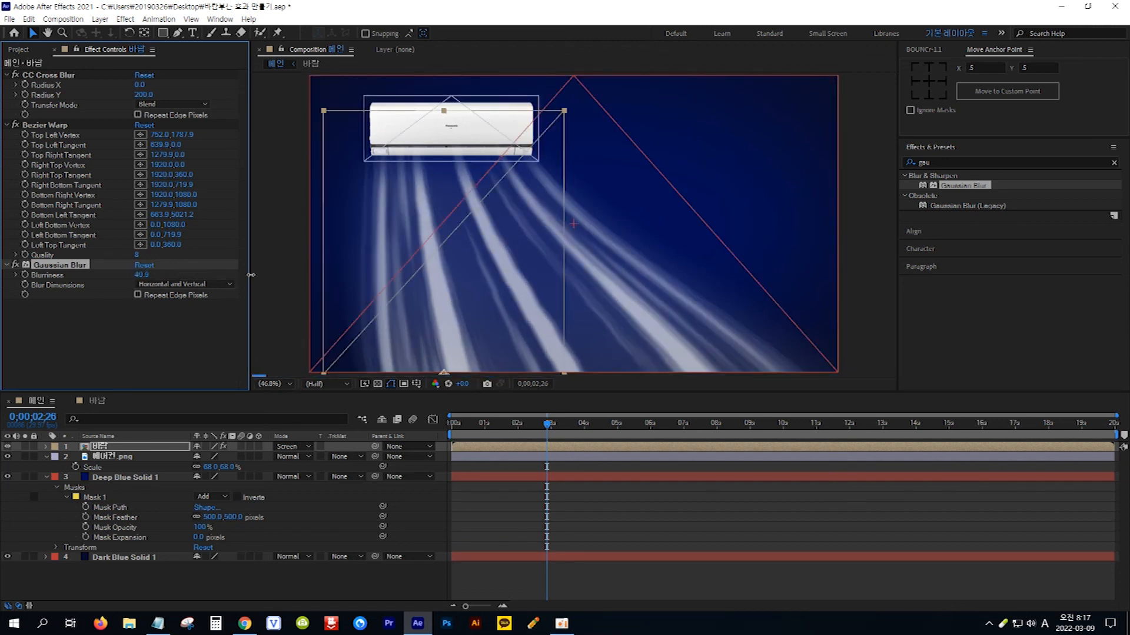
drag(140, 277, 153, 275)
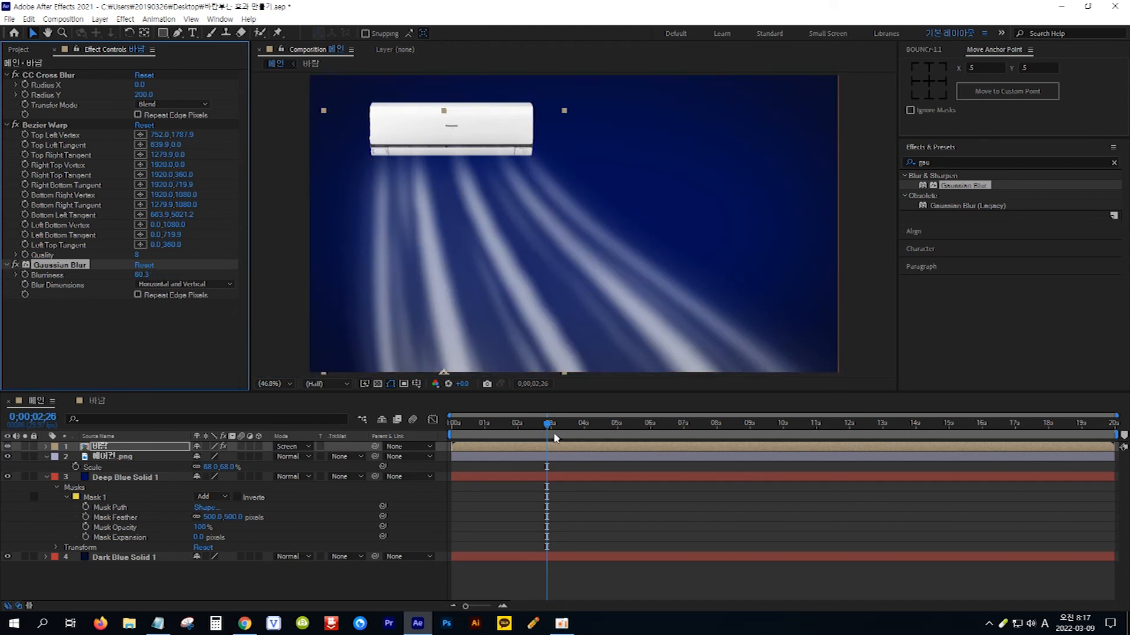
Step: Play the 메인 composition from the first frame to check the blurred wind
drag(547, 427, 418, 425)
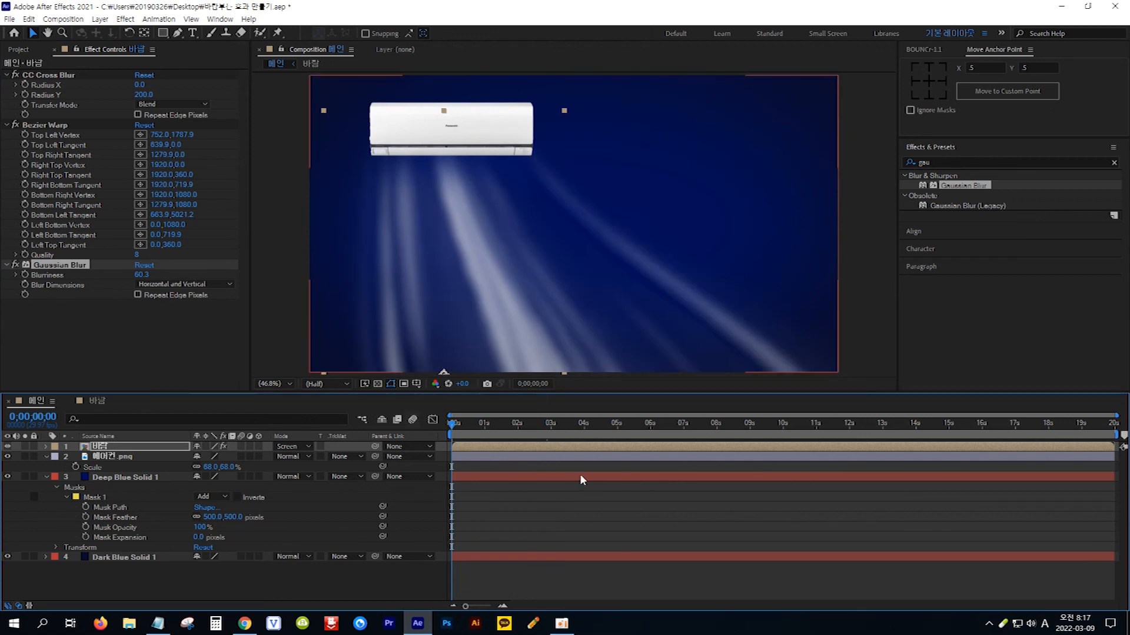
key(space)
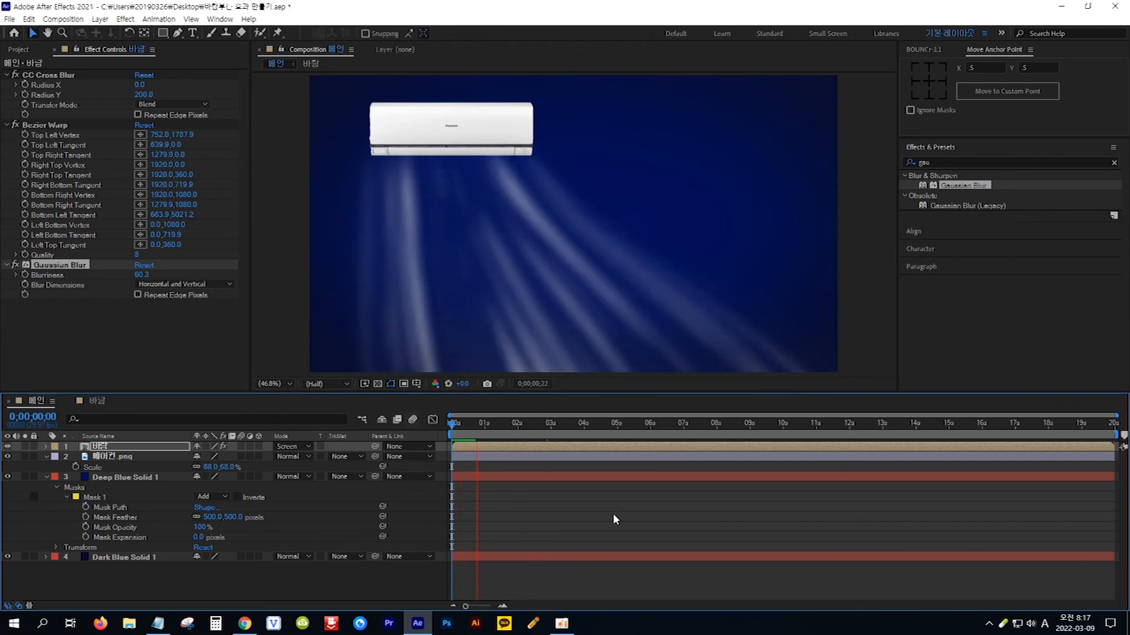
key(space)
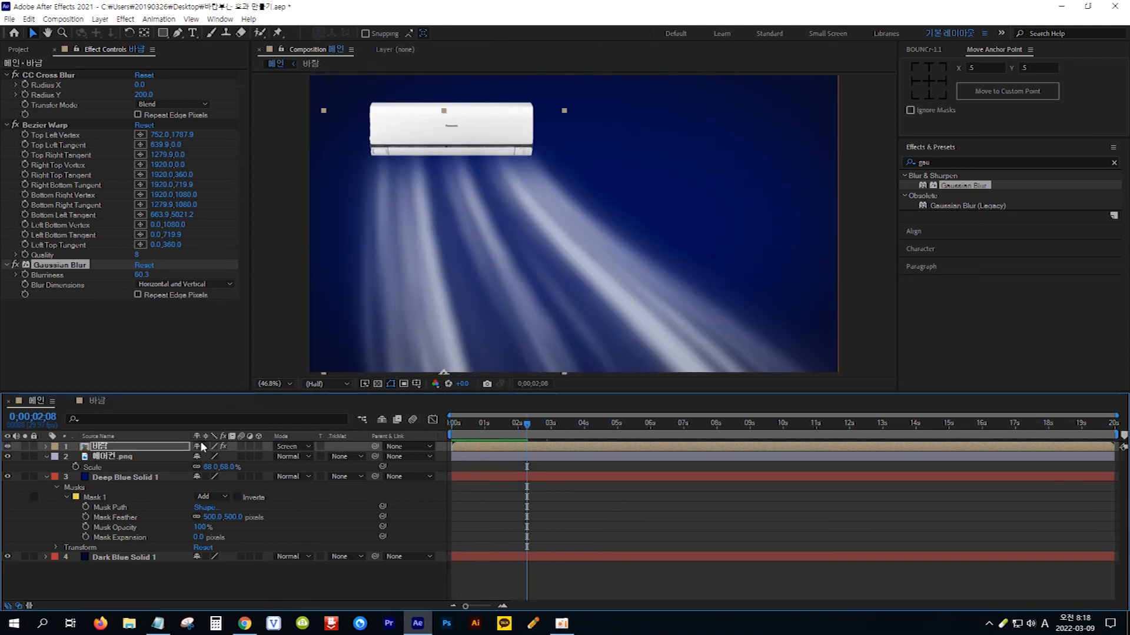
Step: Set the 바람 layer's Opacity to 50% and preview the wind from the start of the composition
click(166, 448)
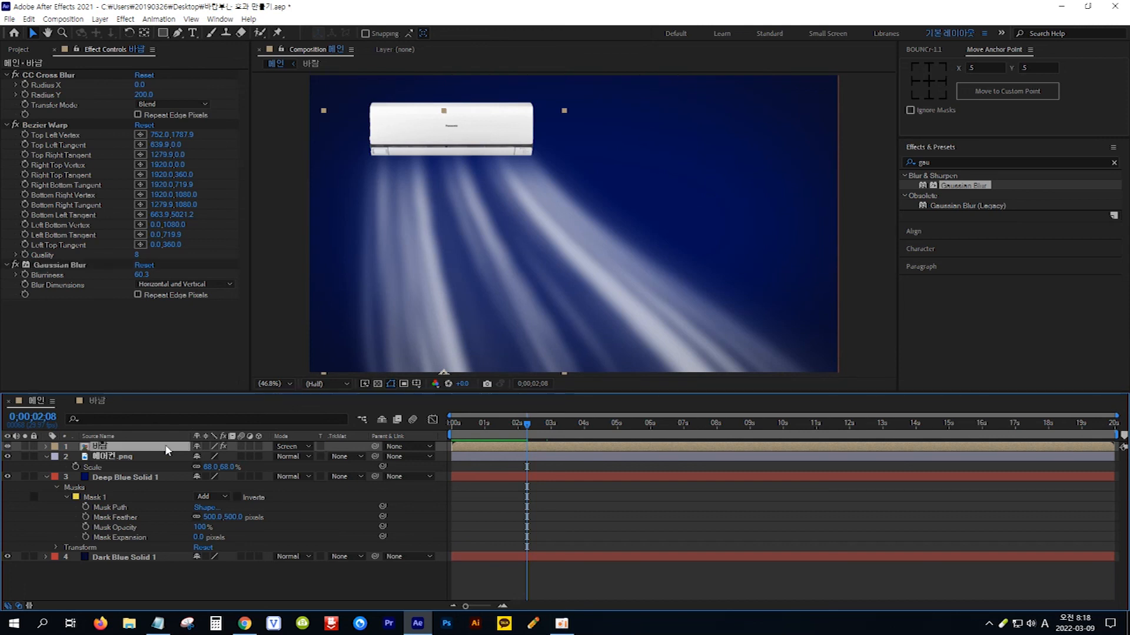
key(t)
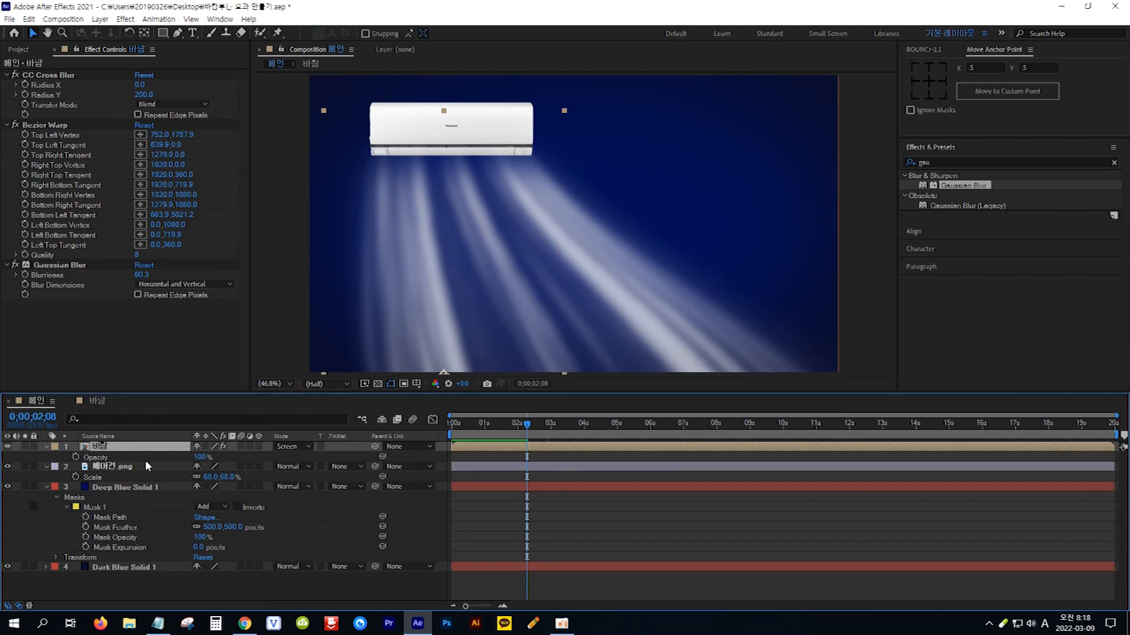
drag(200, 458, 175, 457)
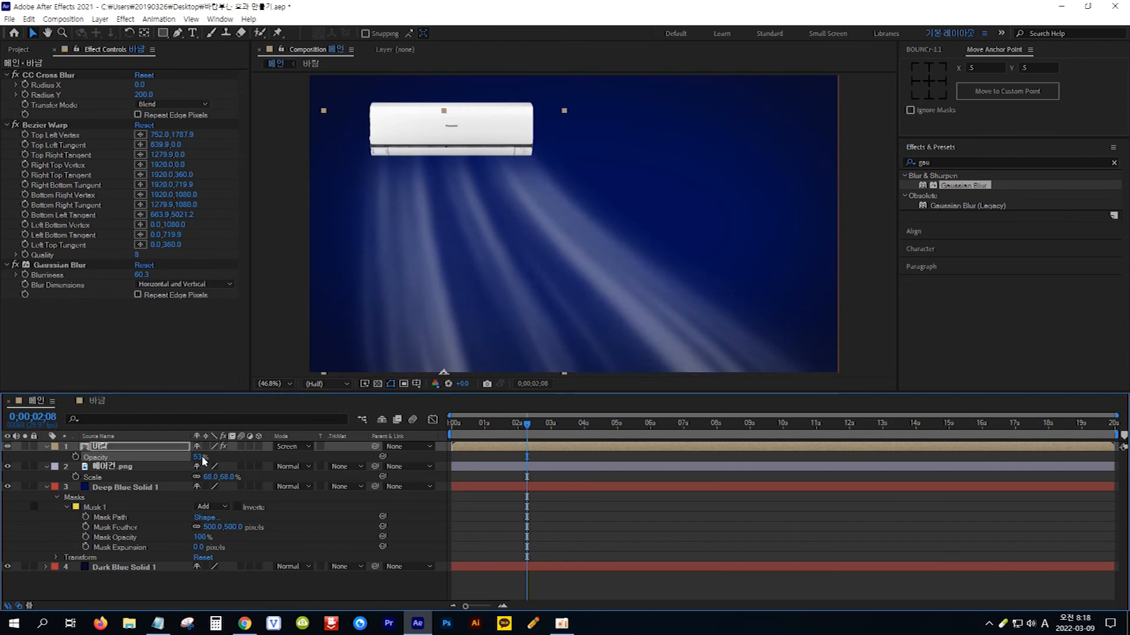
click(200, 457)
text(50)
key(Return)
drag(528, 425, 439, 435)
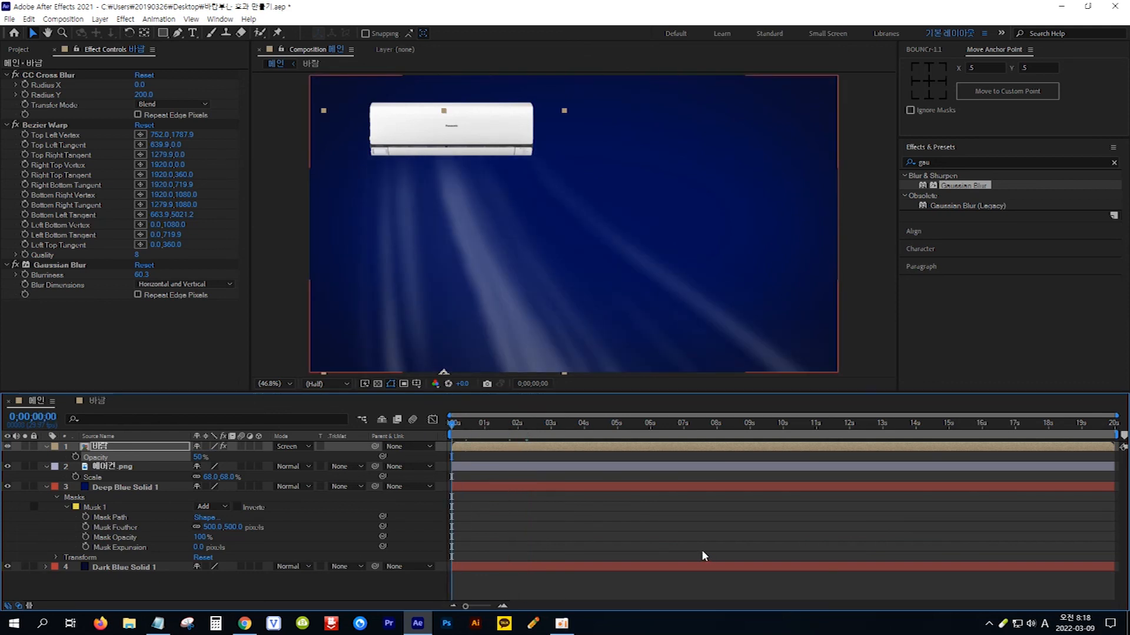
key(space)
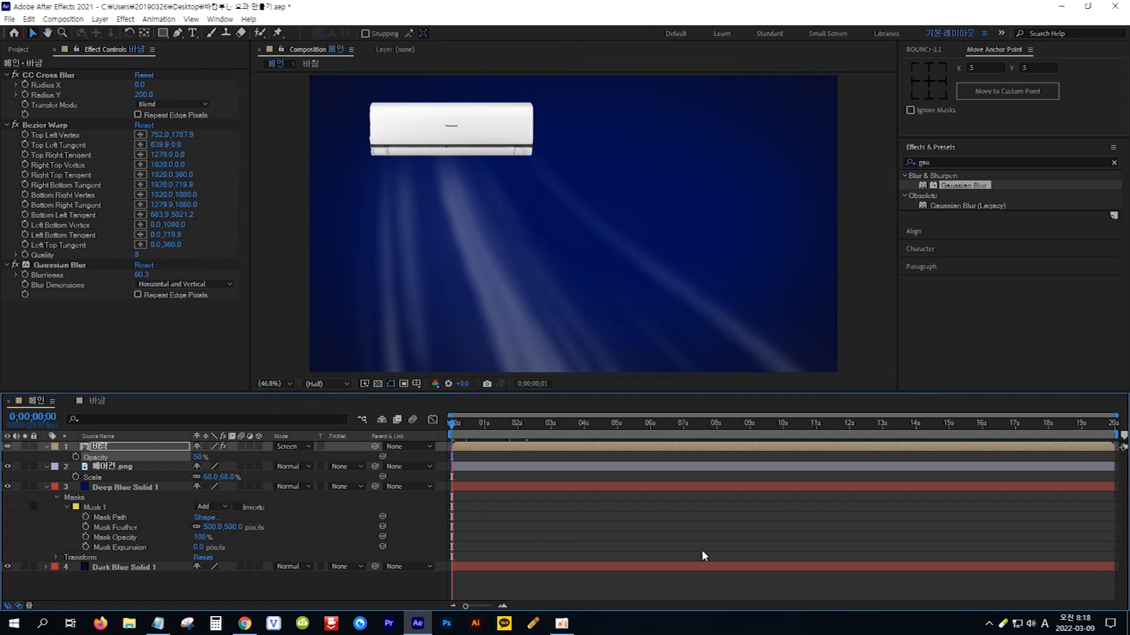